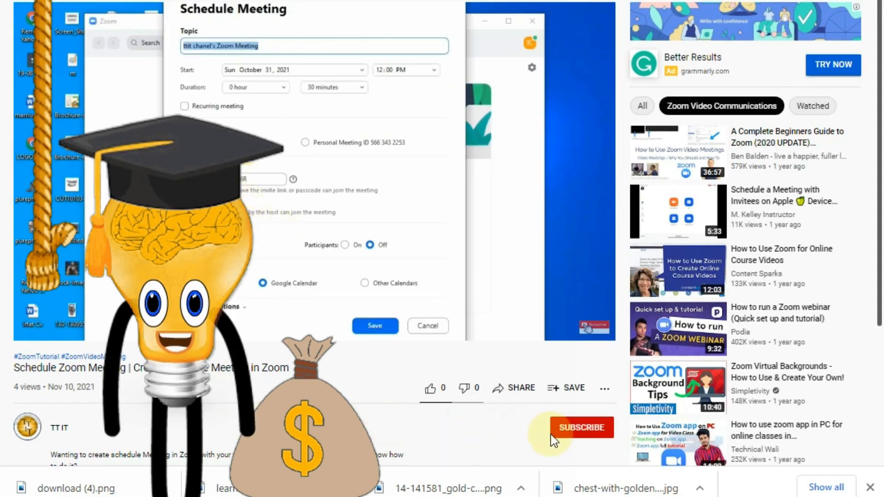
- Subscribe to the TT IT channel and set its notifications to All
{"action": "left_click", "coordinate": [574, 429]}
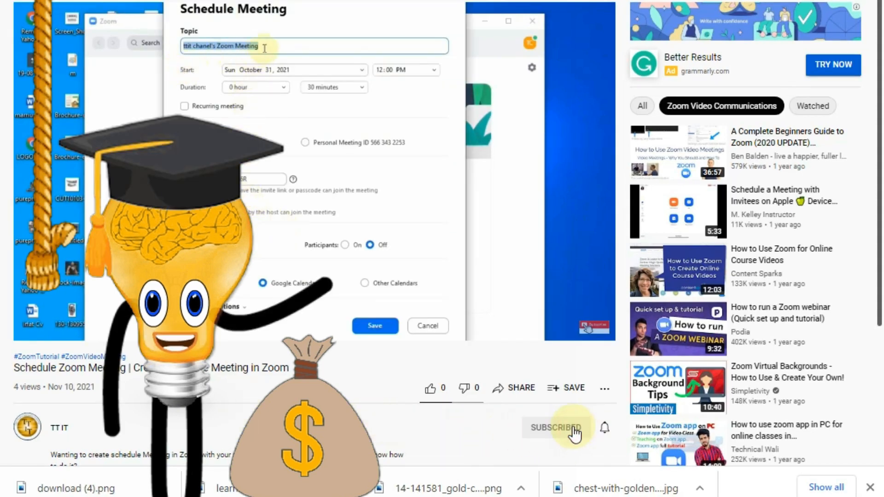
{"action": "left_click", "coordinate": [605, 428]}
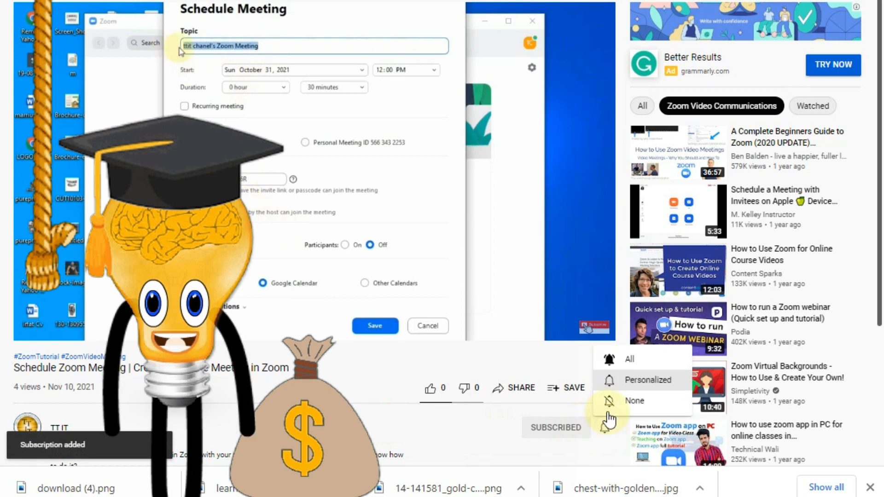
{"action": "left_click", "coordinate": [611, 363]}
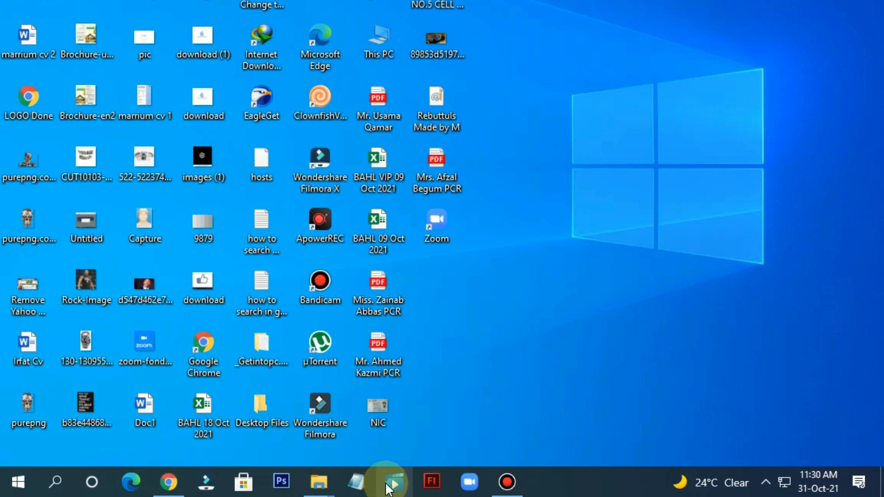
- Search the computer for "ms word" and launch Word
{"action": "key", "text": "super"}
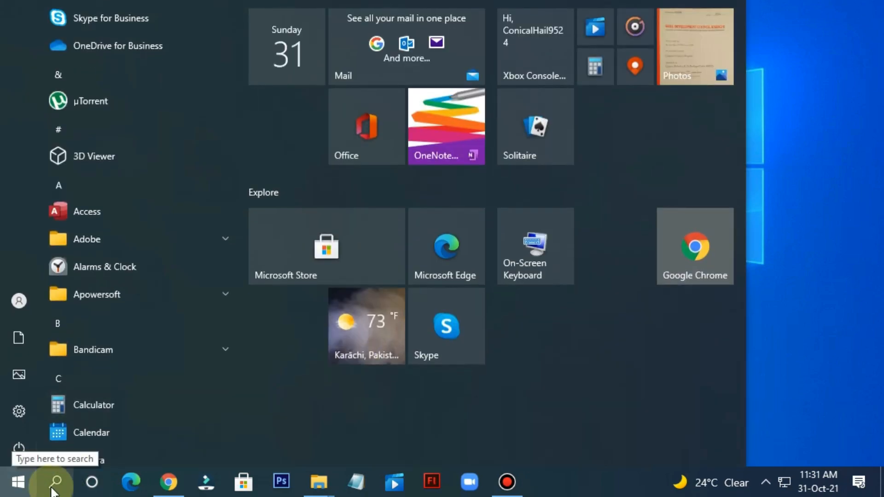
{"action": "type", "text": "ms w"}
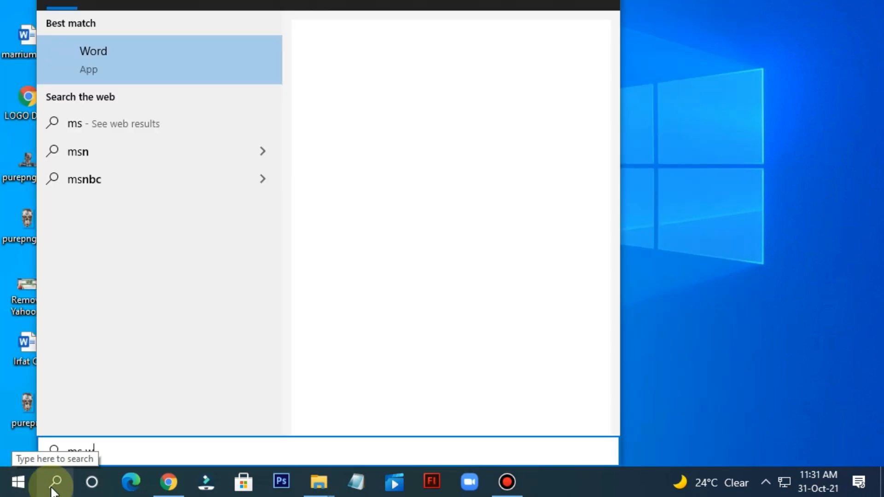
{"action": "type", "text": "ord"}
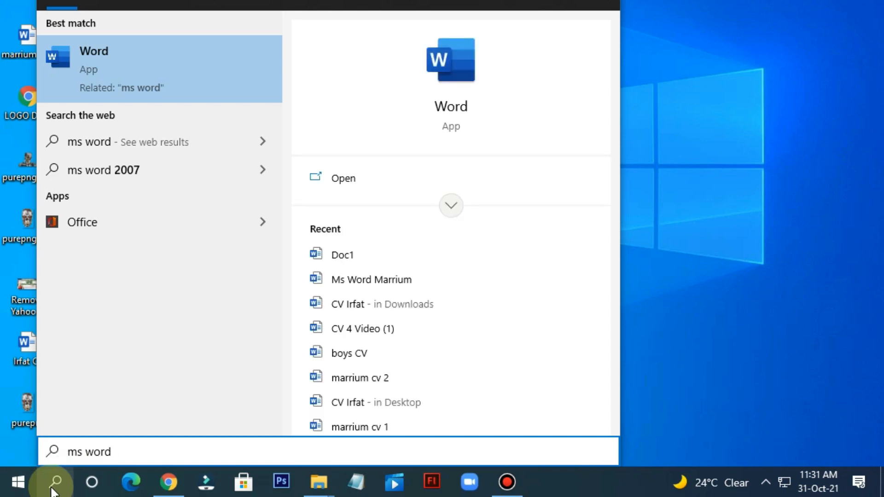
{"action": "left_click", "coordinate": [152, 65]}
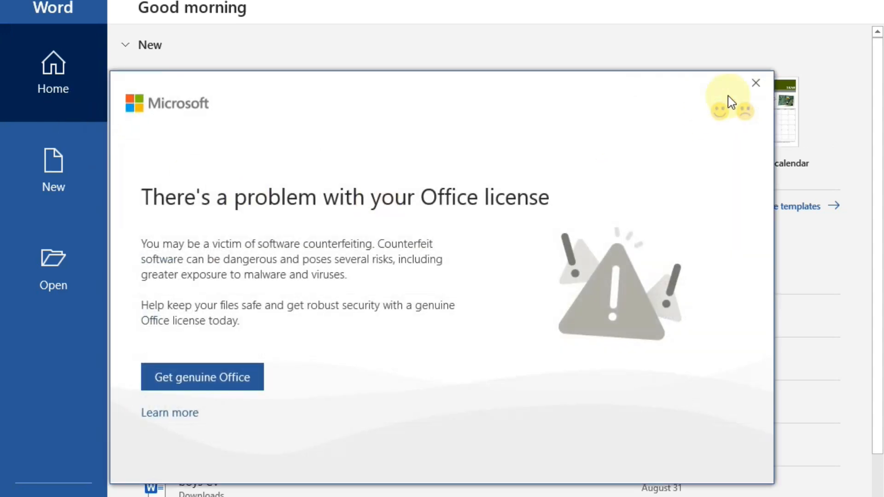
- Create a blank document, dismissing the Office licence notices
{"action": "left_click", "coordinate": [756, 84]}
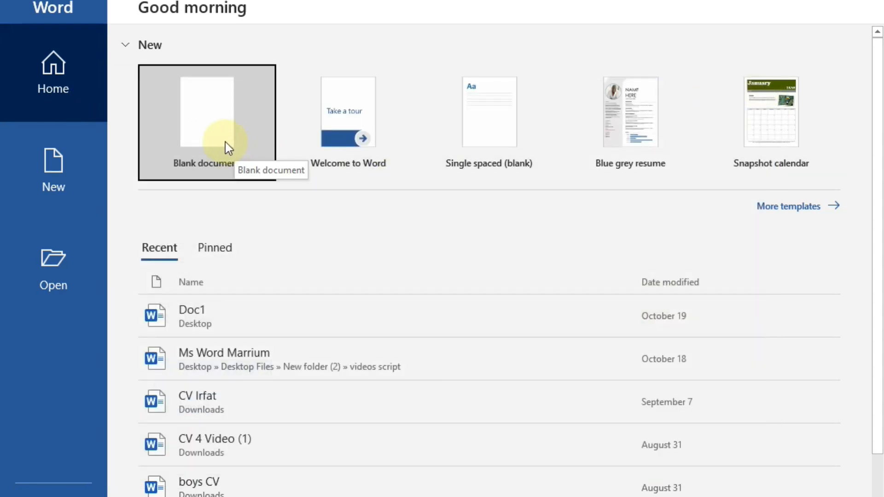
{"action": "left_click", "coordinate": [204, 131]}
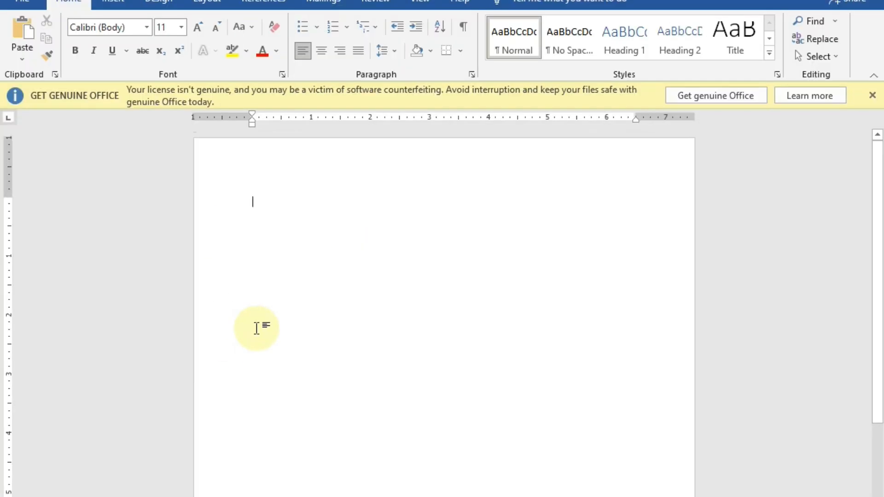
{"action": "left_click", "coordinate": [872, 96]}
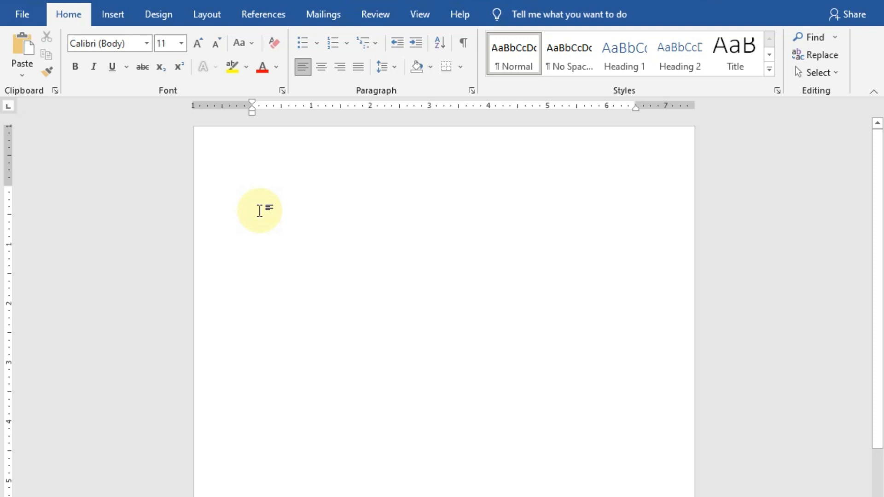
- Generate sample paragraphs in the blank document with the =rand() formula
{"action": "left_click", "coordinate": [259, 211]}
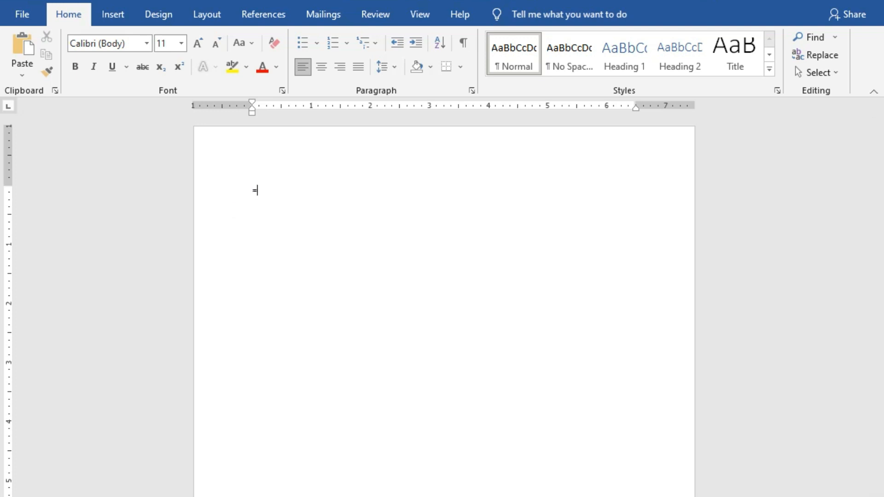
{"action": "type", "text": "=rand()"}
{"action": "key", "text": "Return"}
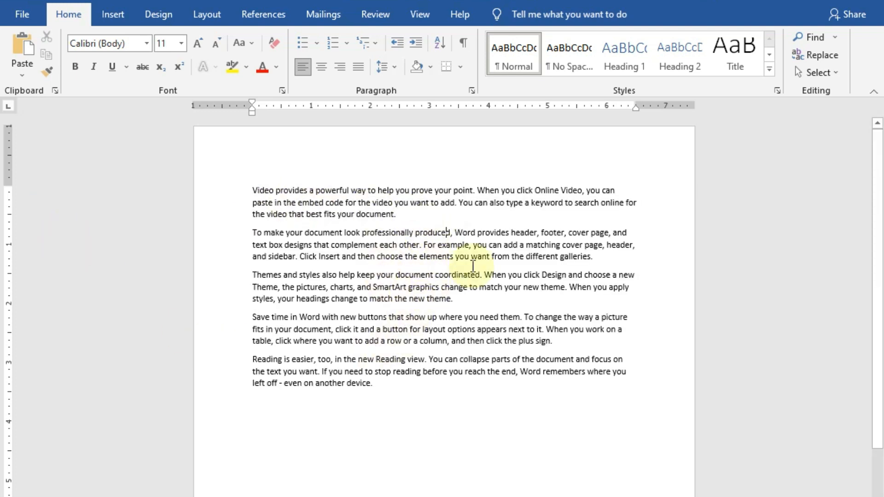
{"action": "left_click", "coordinate": [446, 232]}
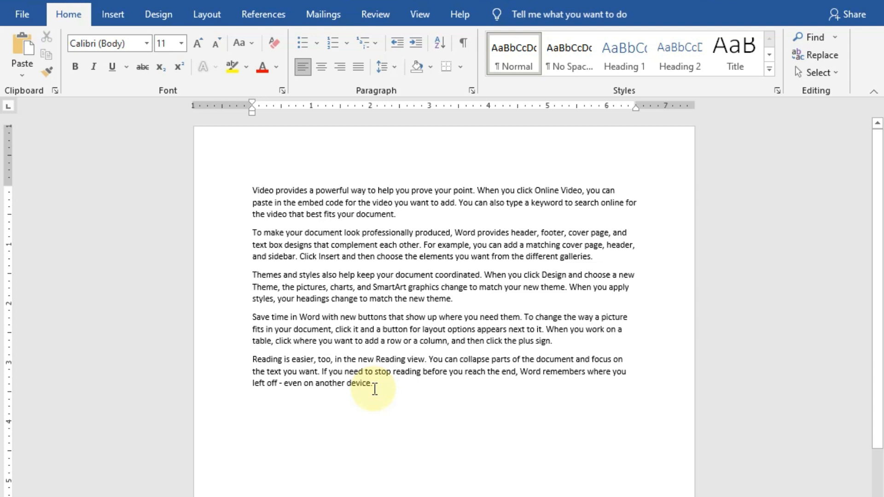
- Cut the last paragraph, beginning "Reading is easier", from the document
{"action": "left_click_drag", "start_coordinate": [375, 389], "coordinate": [255, 370]}
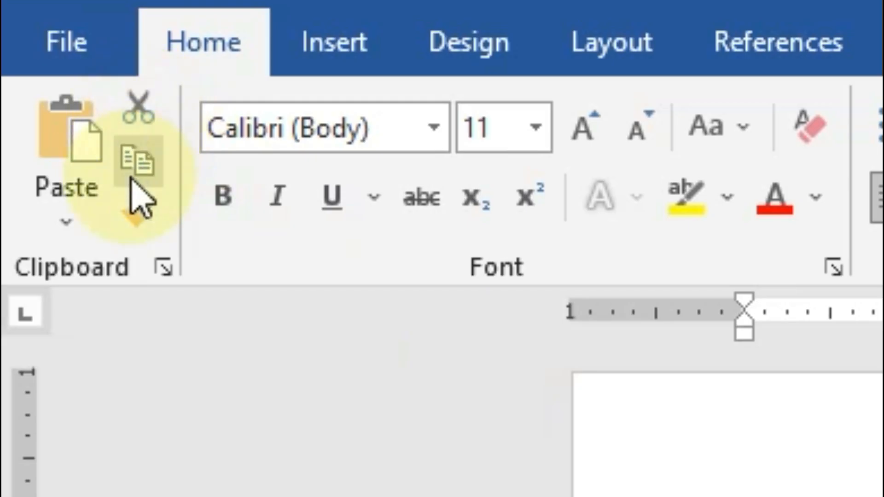
{"action": "left_click", "coordinate": [364, 343]}
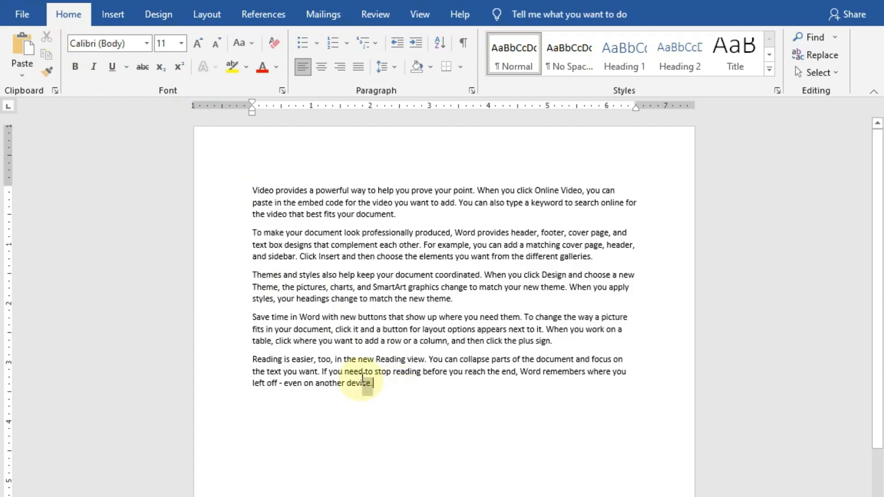
{"action": "left_click_drag", "start_coordinate": [394, 386], "coordinate": [253, 360]}
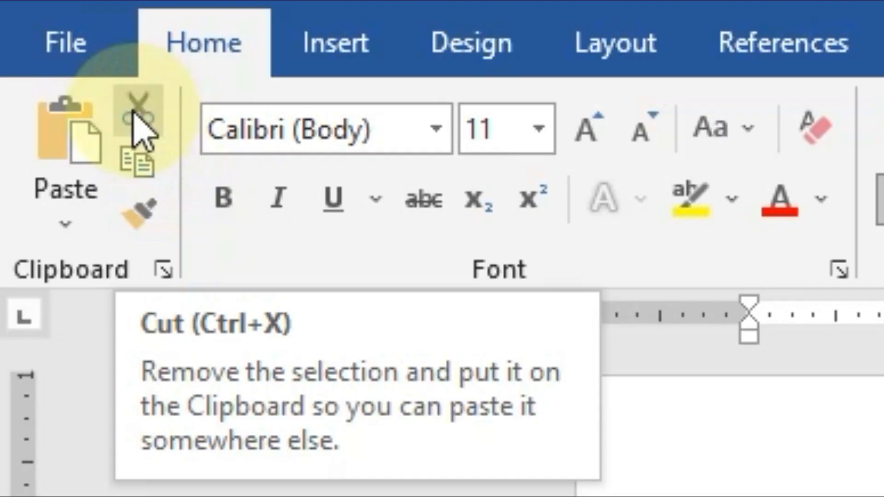
{"action": "left_click", "coordinate": [47, 38]}
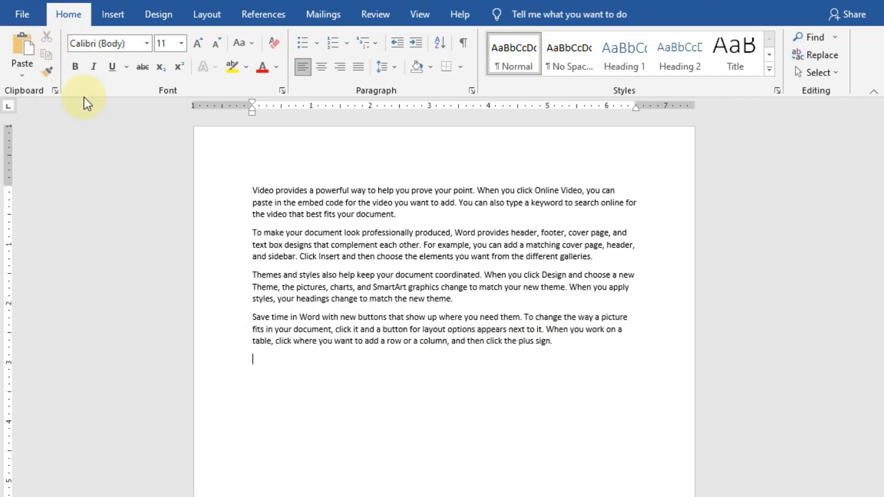
- Paste the cut paragraph above the "Video provides" paragraph and remove the extra blank lines between them
{"action": "left_click", "coordinate": [253, 186]}
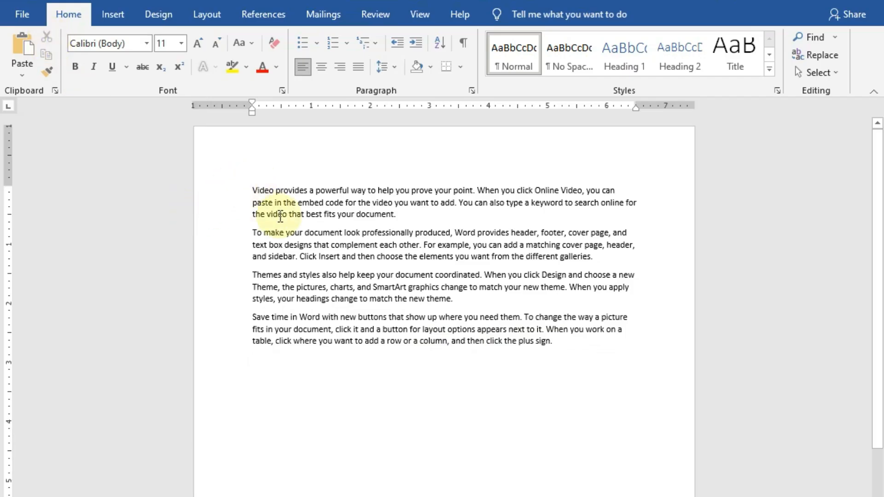
{"action": "key", "text": "Return"}
{"action": "key", "text": "Return"}
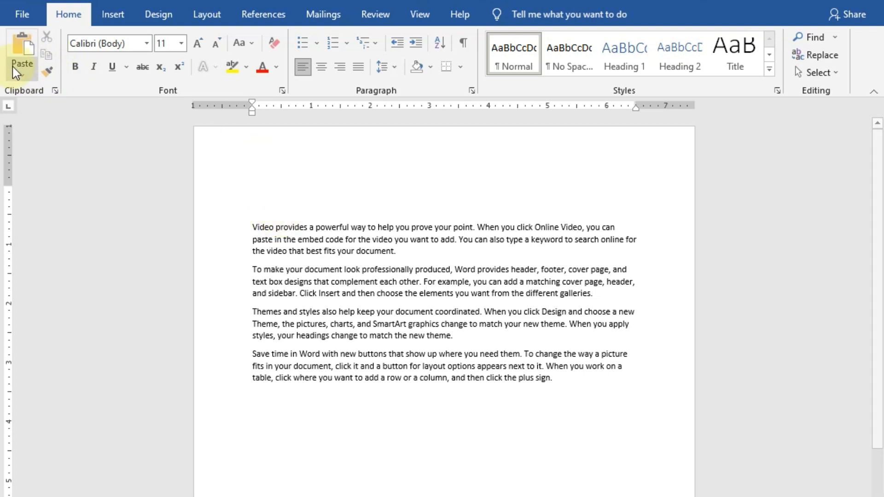
{"action": "left_click", "coordinate": [23, 54]}
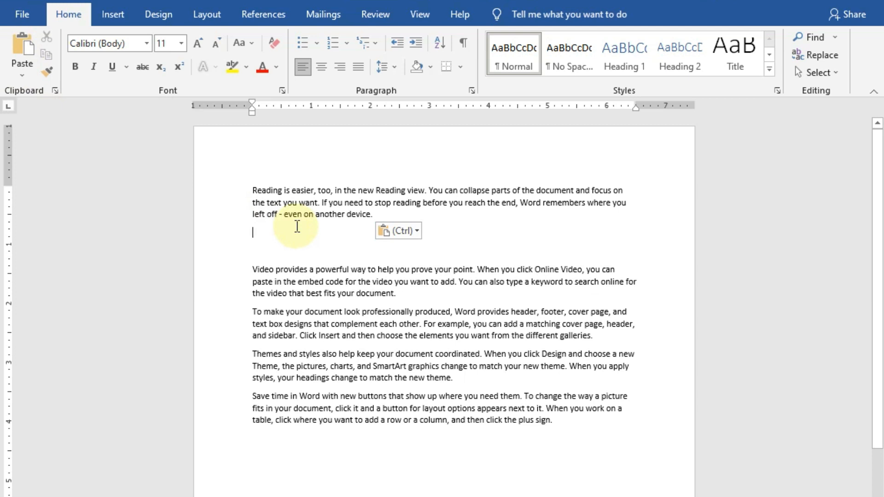
{"action": "key", "text": "Delete"}
{"action": "key", "text": "Delete"}
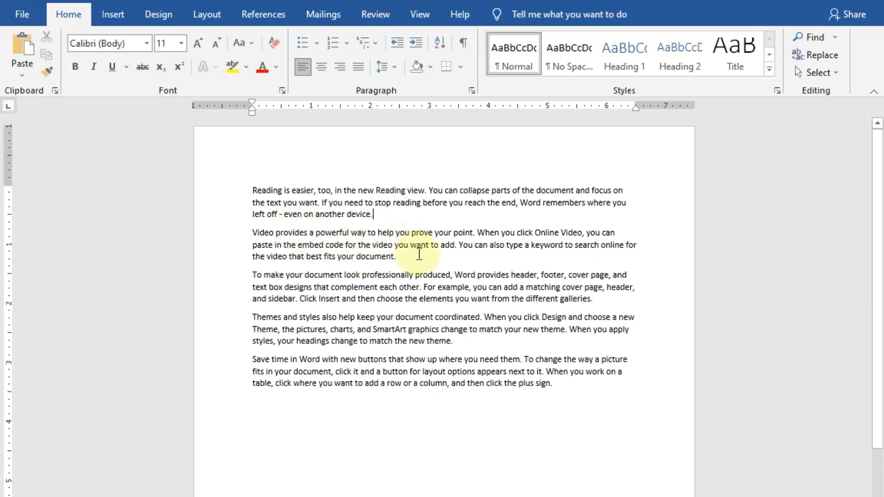
- Copy the first paragraph, "Reading is easier", and paste it on a new line at the end of the document
{"action": "left_click_drag", "start_coordinate": [388, 218], "coordinate": [254, 190]}
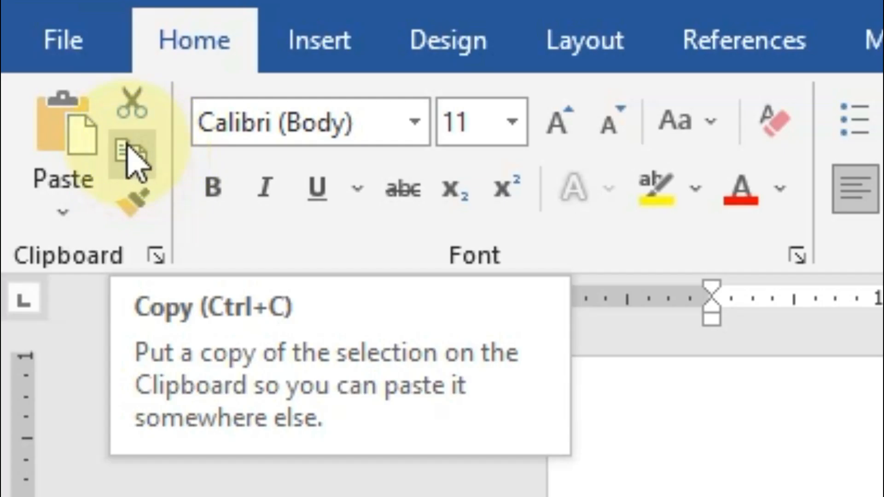
{"action": "left_click", "coordinate": [135, 154]}
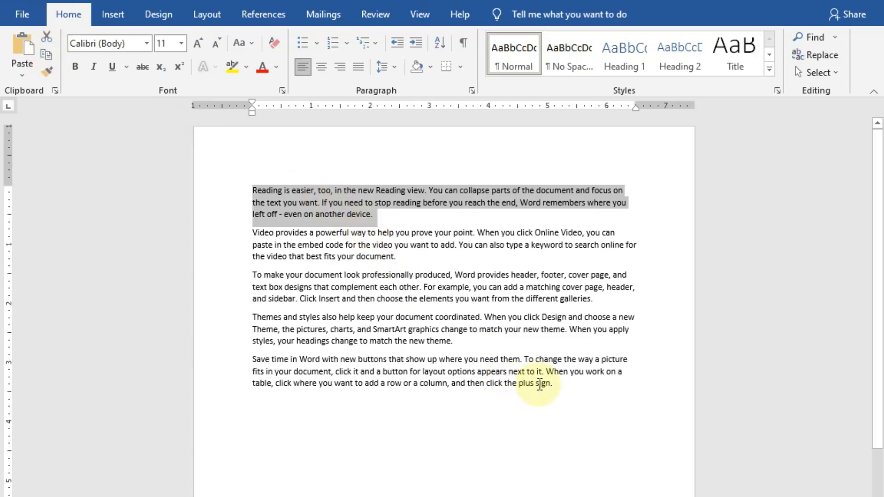
{"action": "left_click", "coordinate": [558, 385]}
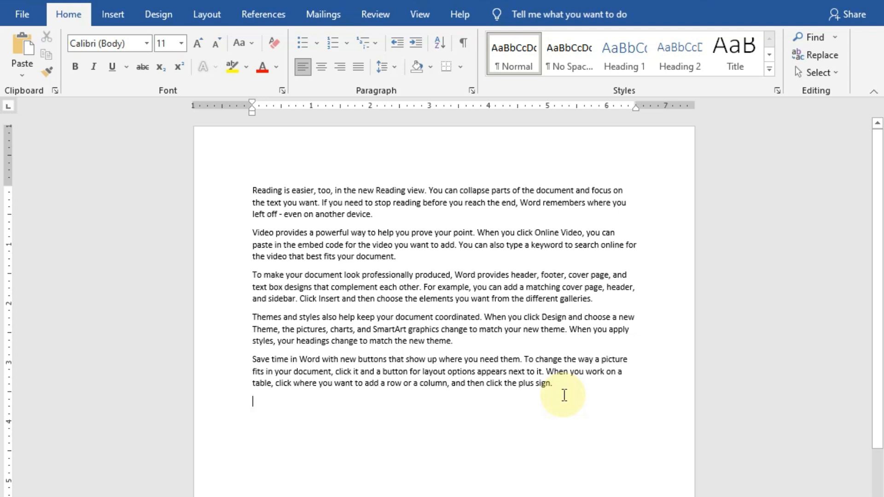
{"action": "left_click", "coordinate": [23, 44]}
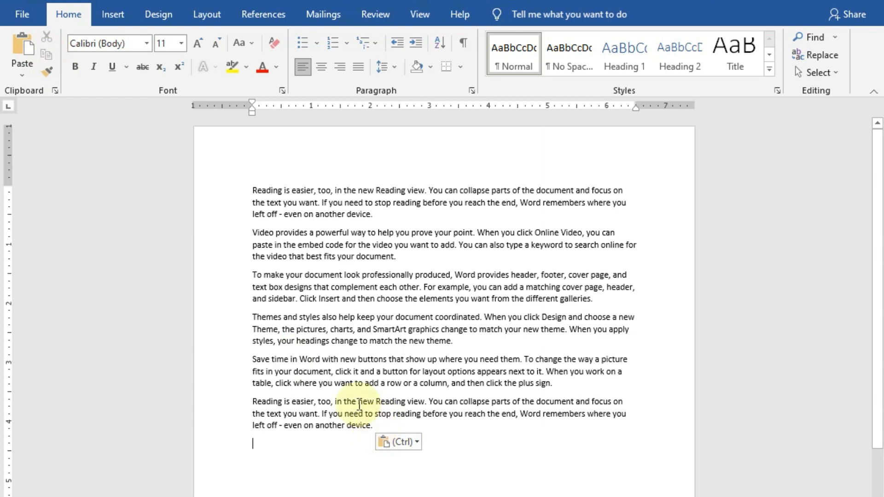
- Move the "Save time in Word" paragraph below the second "Reading is easier" paragraph by cutting and pasting it
{"action": "key", "text": "shift+Down"}
{"action": "key", "text": "shift+Down"}
{"action": "key", "text": "shift+Down"}
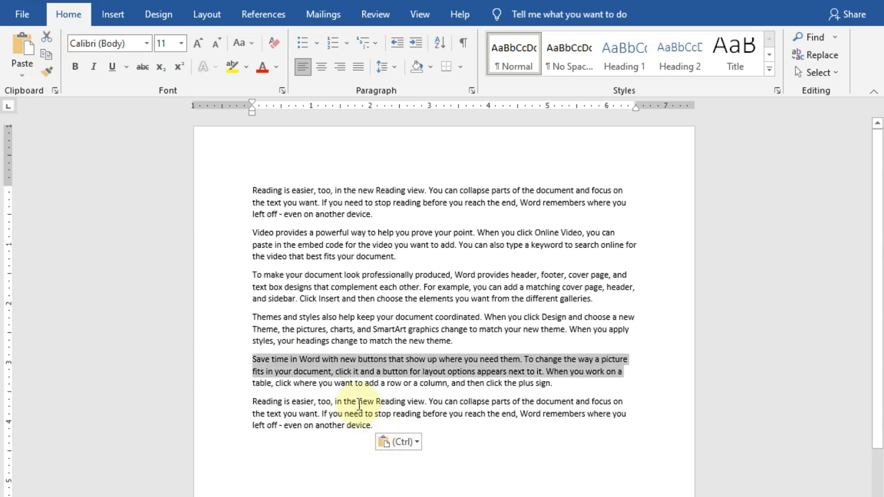
{"action": "key", "text": "ctrl+x"}
{"action": "key", "text": "Down"}
{"action": "key", "text": "Down"}
{"action": "key", "text": "Down"}
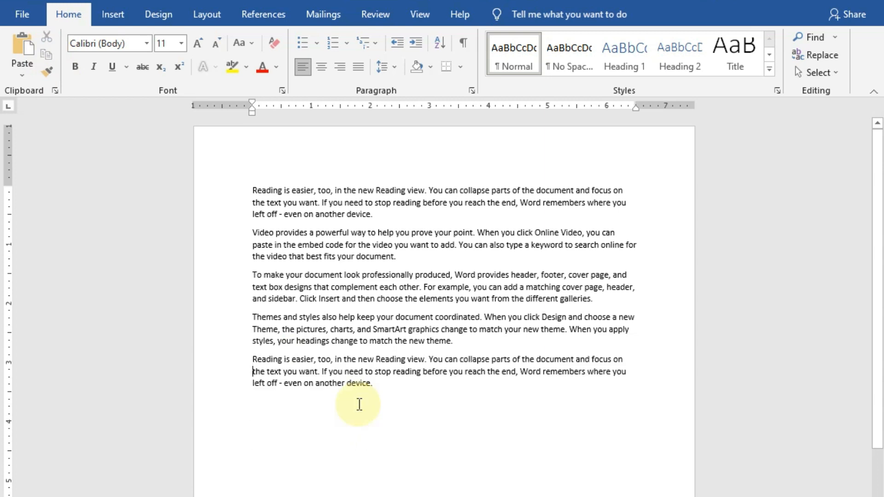
{"action": "key", "text": "ctrl+v"}
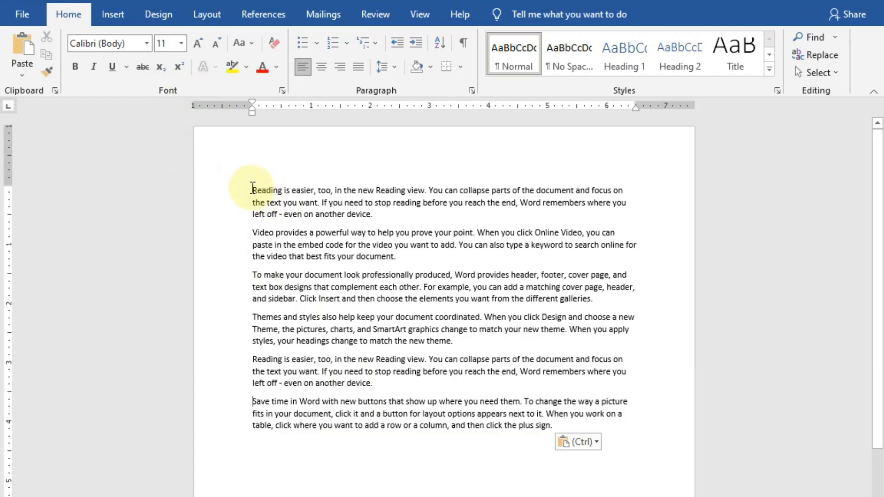
- Change the font of "Reading is easier, too" at the start of the first paragraph to Arial Narrow
{"action": "left_click_drag", "start_coordinate": [253, 190], "coordinate": [332, 190]}
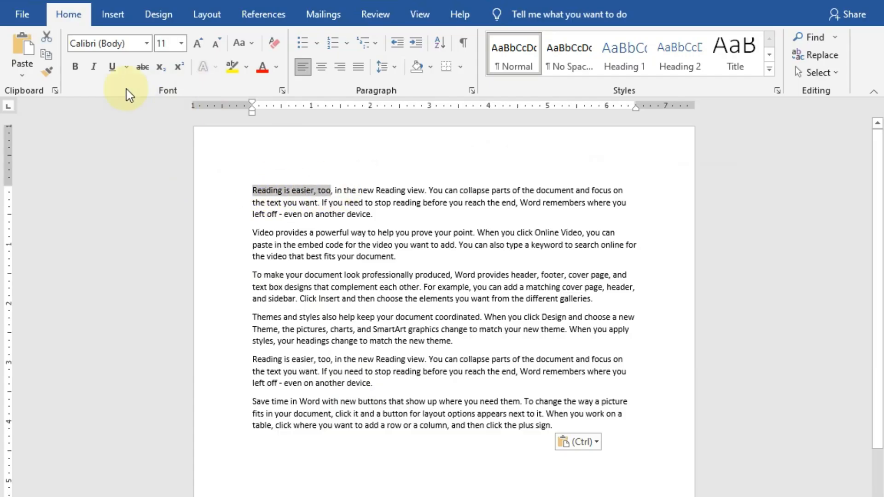
{"action": "left_click", "coordinate": [146, 46]}
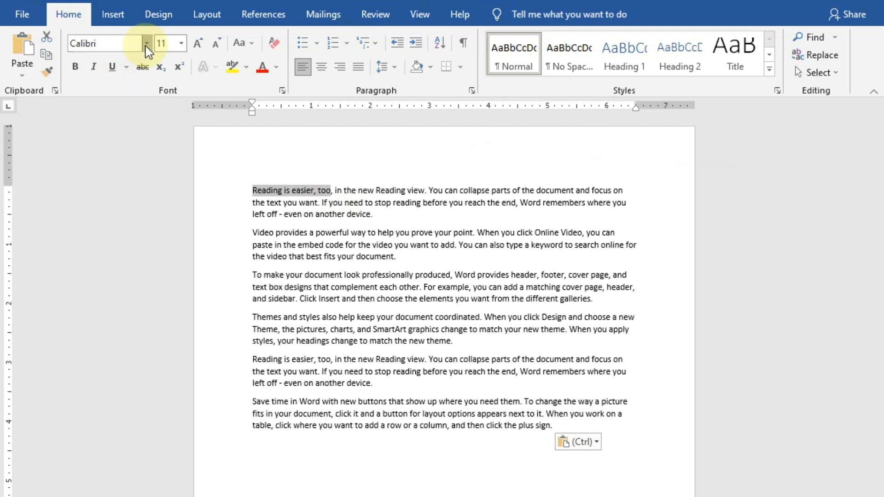
{"action": "left_click", "coordinate": [146, 48]}
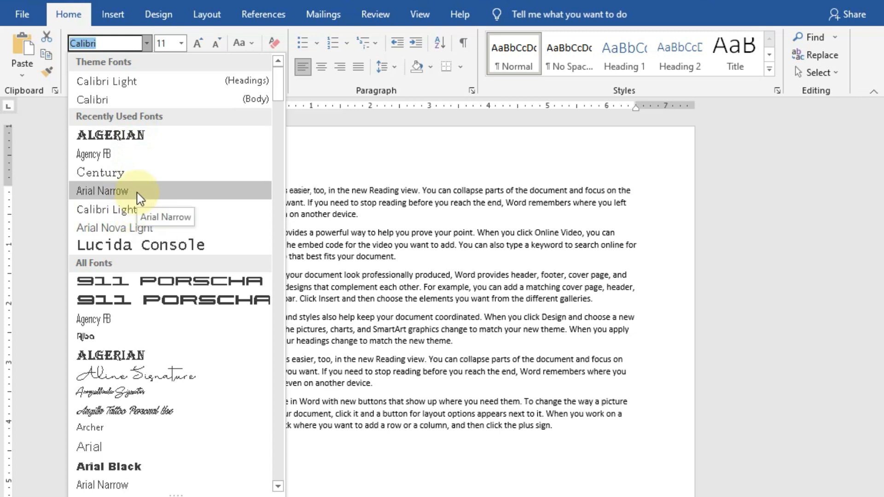
{"action": "key", "text": "Escape"}
{"action": "left_click", "coordinate": [314, 211]}
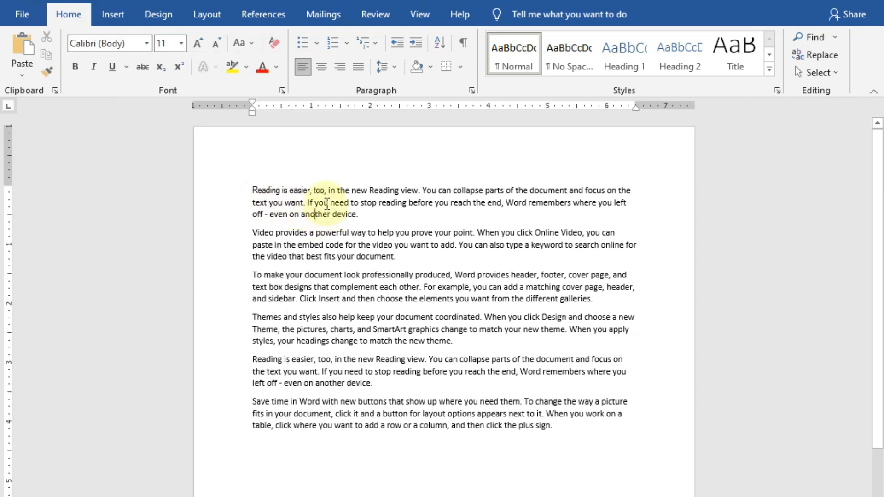
- Increase the font size of "Reading is easier," at the start of the first paragraph to 24
{"action": "left_click_drag", "start_coordinate": [298, 190], "coordinate": [252, 190]}
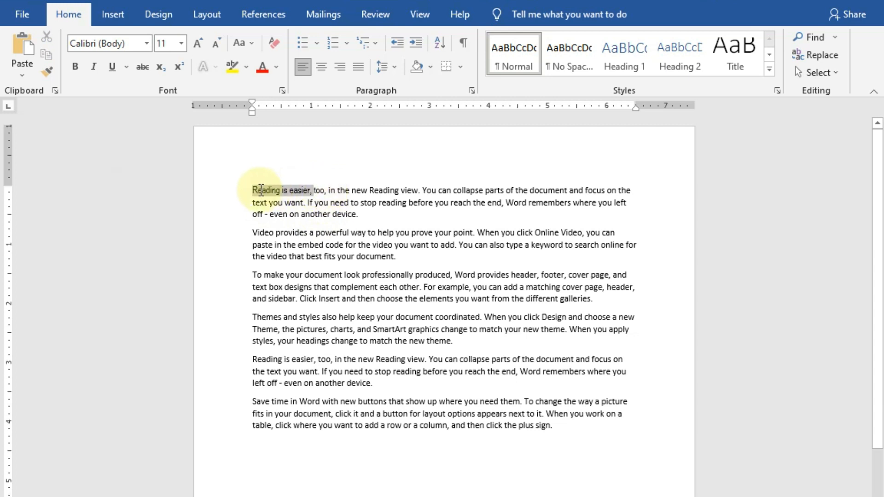
{"action": "left_click", "coordinate": [200, 49]}
{"action": "left_click", "coordinate": [200, 49]}
{"action": "left_click", "coordinate": [200, 49]}
{"action": "left_click", "coordinate": [199, 48]}
{"action": "left_click", "coordinate": [199, 48]}
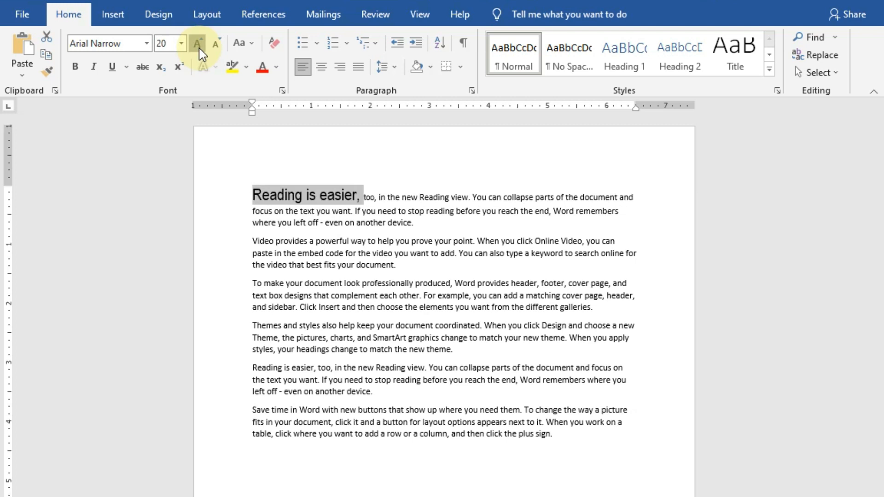
{"action": "left_click", "coordinate": [200, 49]}
{"action": "left_click", "coordinate": [199, 48]}
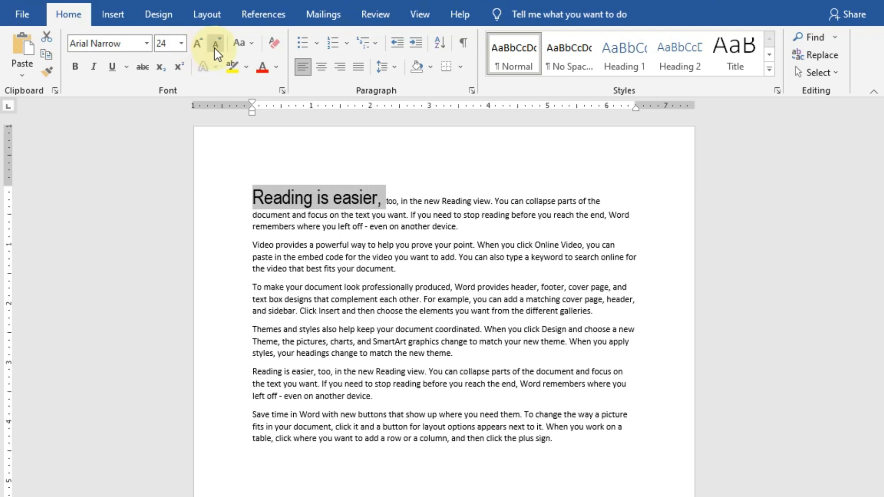
- Shrink the font of "Reading is easier," at the start of the first paragraph down to size 16
{"action": "left_click", "coordinate": [215, 48]}
{"action": "left_click", "coordinate": [215, 49]}
{"action": "left_click", "coordinate": [215, 48]}
{"action": "left_click", "coordinate": [215, 49]}
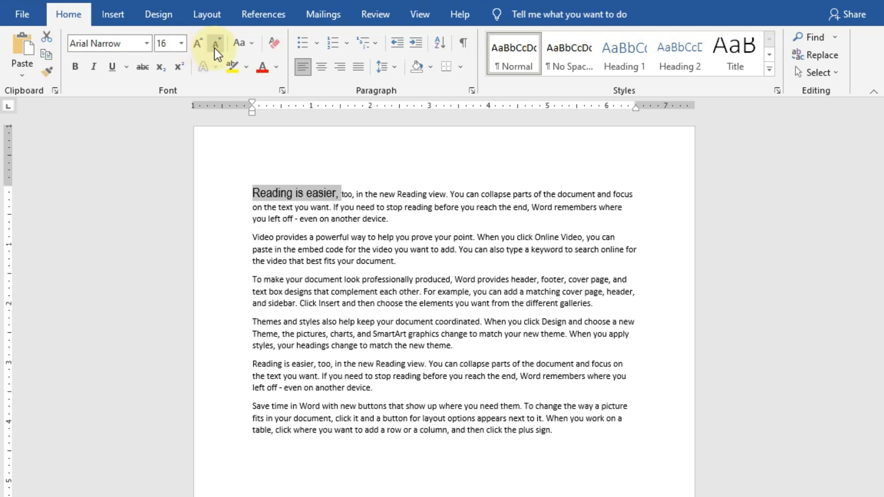
- Set the font size of "Reading is easier," to 26, and try stepping it down and up, ending at 26
{"action": "left_click", "coordinate": [182, 44]}
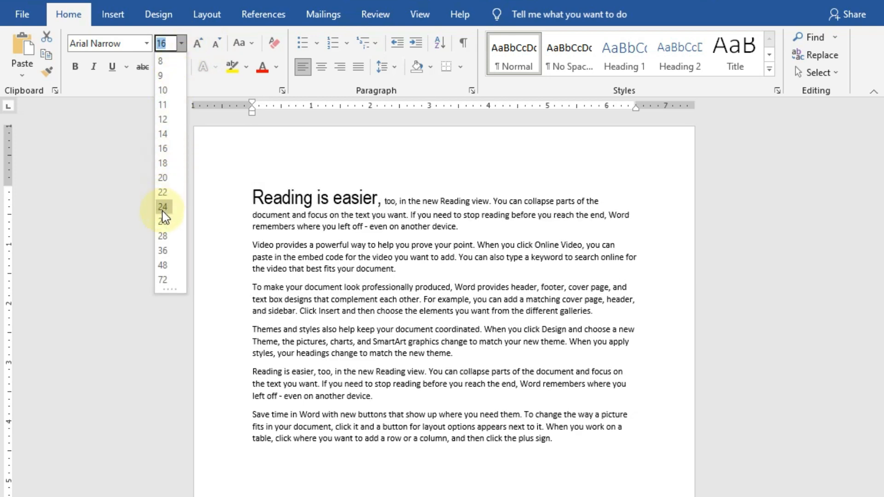
{"action": "left_click", "coordinate": [163, 221]}
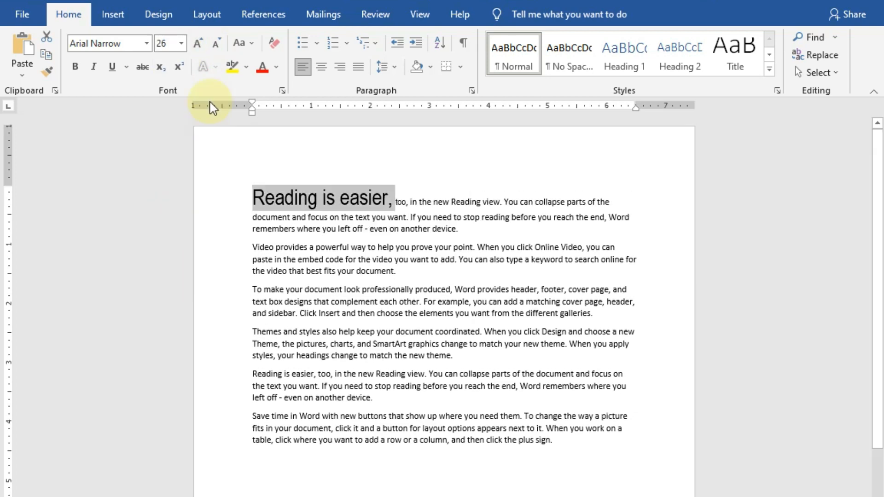
{"action": "left_click", "coordinate": [213, 45]}
{"action": "left_click", "coordinate": [213, 45]}
{"action": "left_click", "coordinate": [198, 42]}
{"action": "left_click", "coordinate": [198, 43]}
{"action": "left_click", "coordinate": [197, 42]}
{"action": "left_click", "coordinate": [213, 45]}
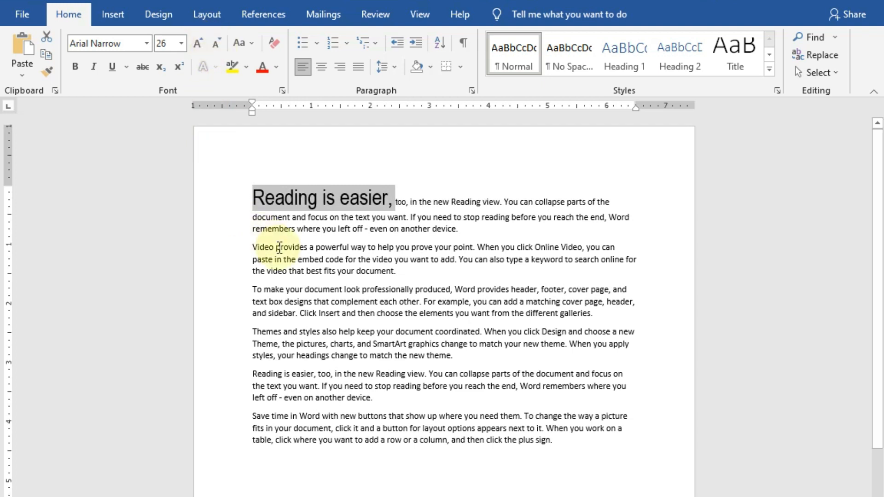
{"action": "left_click", "coordinate": [288, 233]}
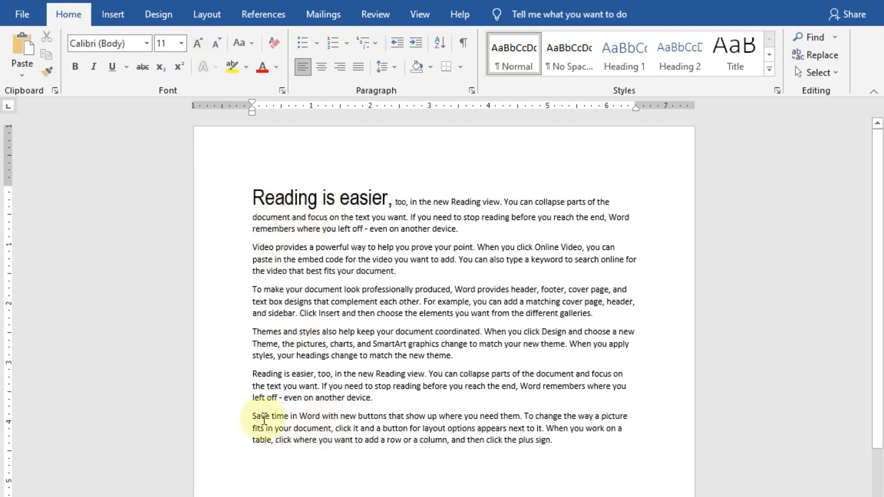
- Make the entire "Save time in Word" paragraph at the end of the document bold
{"action": "left_click_drag", "start_coordinate": [252, 414], "coordinate": [555, 444]}
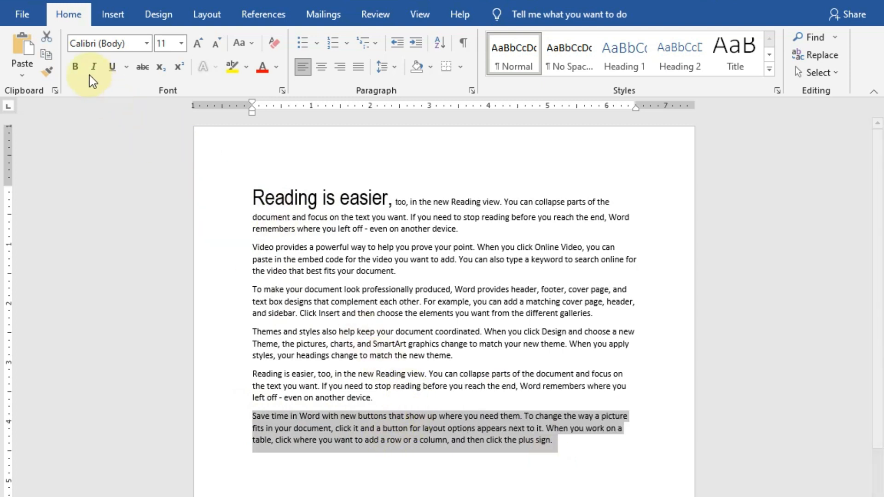
{"action": "left_click", "coordinate": [75, 67]}
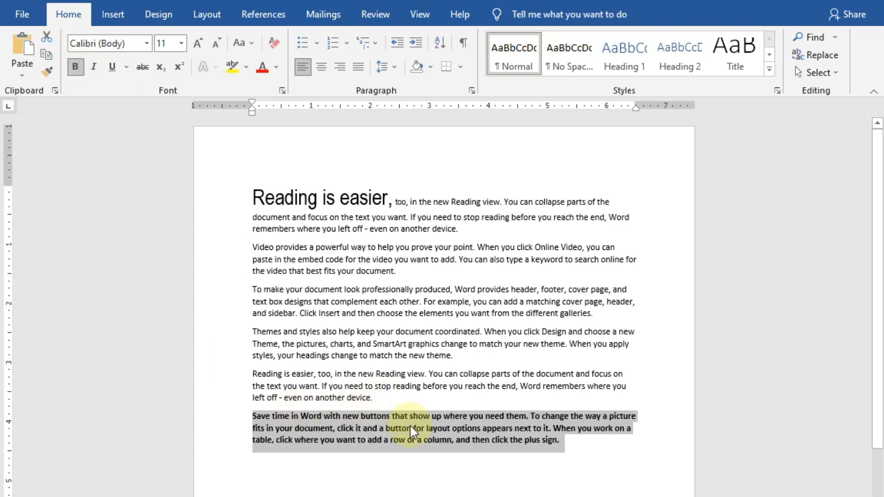
{"action": "left_click", "coordinate": [361, 441]}
{"action": "scroll", "coordinate": [361, 441], "scroll_direction": "up", "scroll_amount": 6}
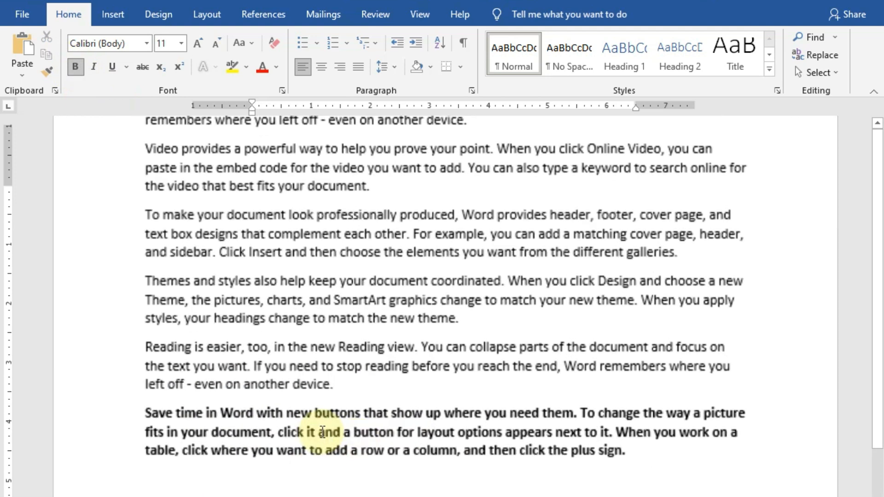
{"action": "scroll", "coordinate": [229, 429], "scroll_direction": "up", "scroll_amount": 3}
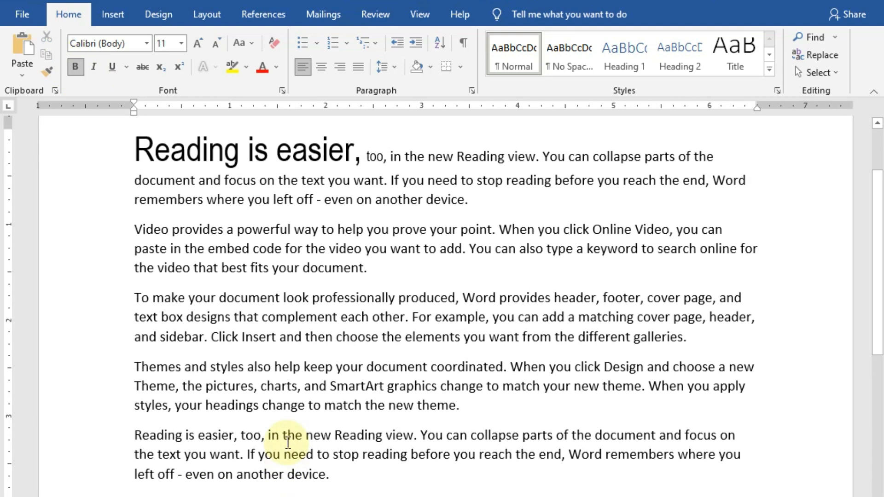
{"action": "scroll", "coordinate": [222, 446], "scroll_direction": "down", "scroll_amount": 1}
- Remove the bold formatting from the "Save time in Word" paragraph and apply it again
{"action": "left_click_drag", "start_coordinate": [133, 458], "coordinate": [663, 495]}
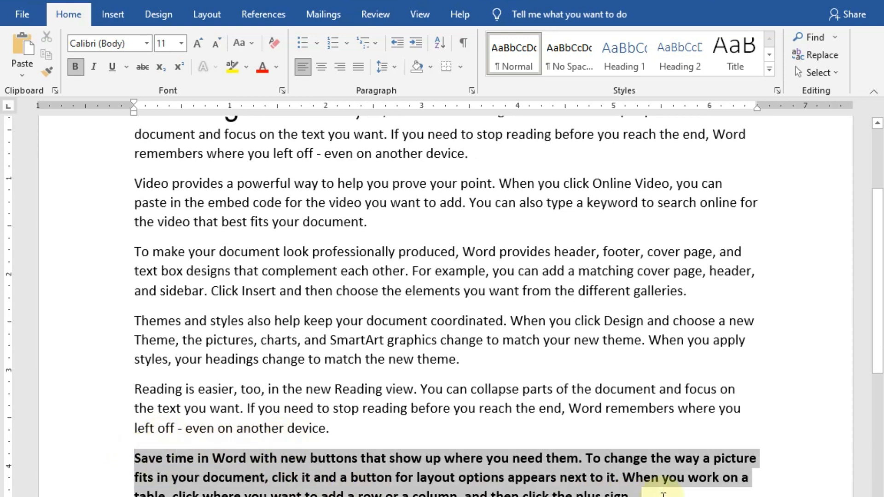
{"action": "left_click", "coordinate": [76, 70]}
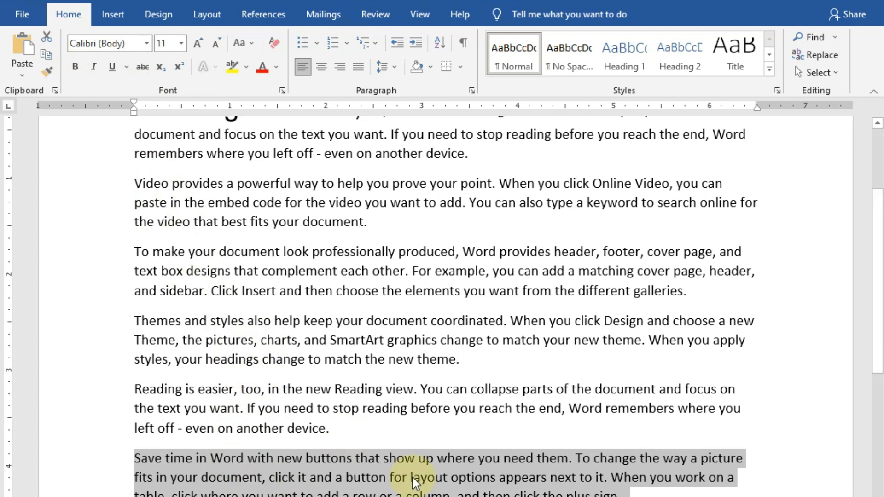
{"action": "key", "text": "ctrl+b"}
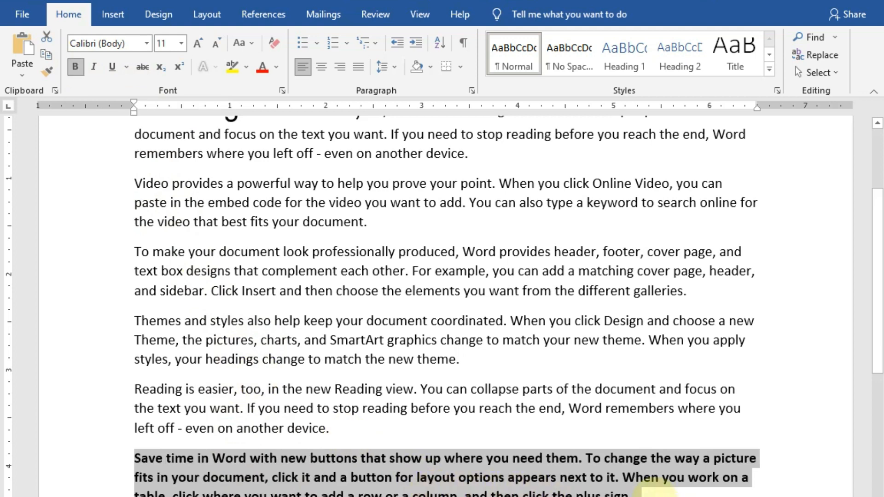
{"action": "left_click", "coordinate": [651, 491]}
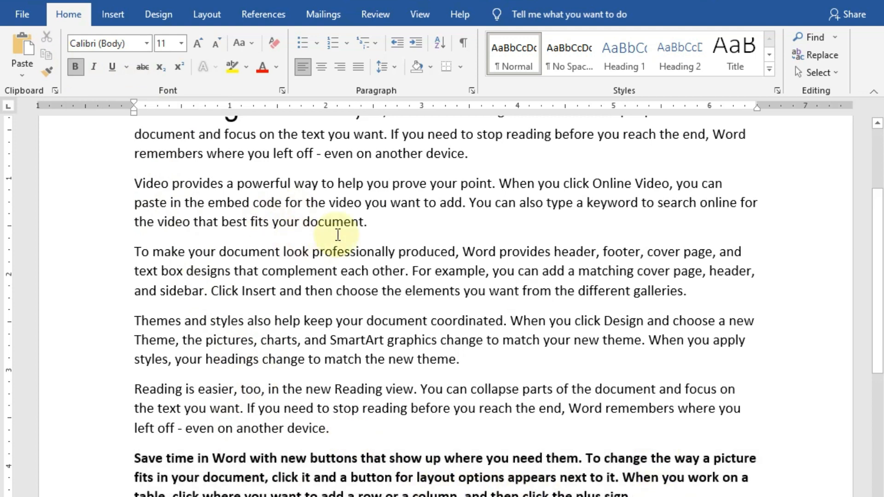
- Add italic and underline formatting to the entire "Save time in Word" paragraph
{"action": "left_click_drag", "start_coordinate": [643, 495], "coordinate": [131, 460]}
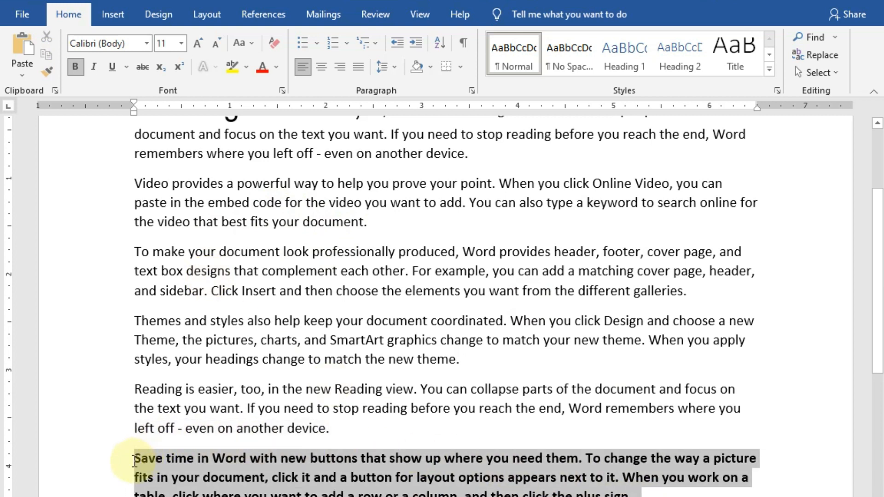
{"action": "left_click", "coordinate": [95, 72]}
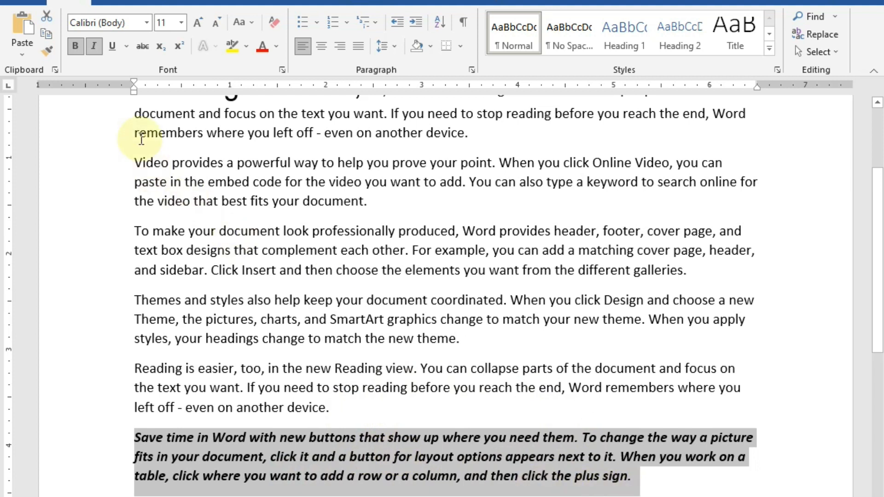
{"action": "left_click", "coordinate": [111, 46]}
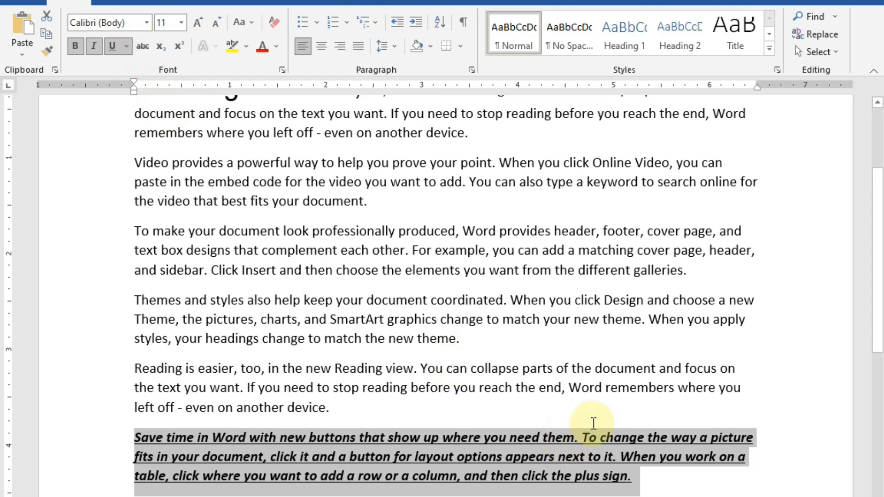
{"action": "left_click", "coordinate": [633, 457]}
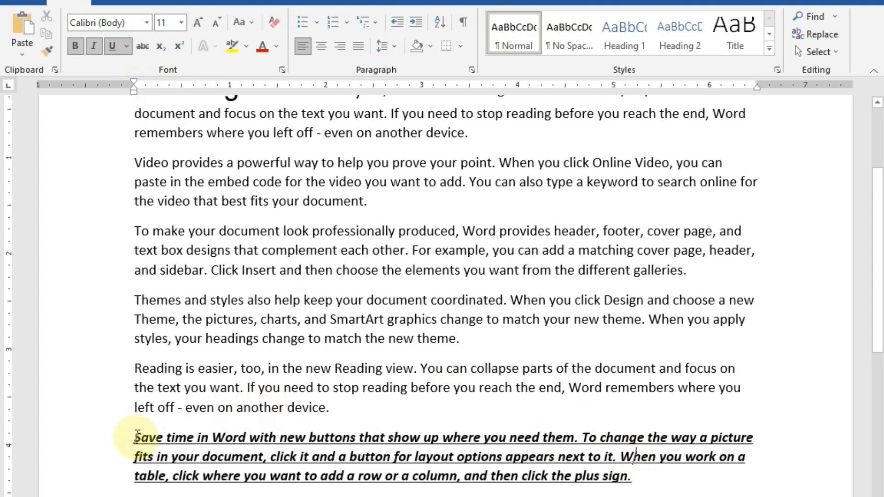
- Strike through "Save time in Word with new buttons that show" at the start of the last paragraph
{"action": "left_click_drag", "start_coordinate": [136, 436], "coordinate": [411, 442]}
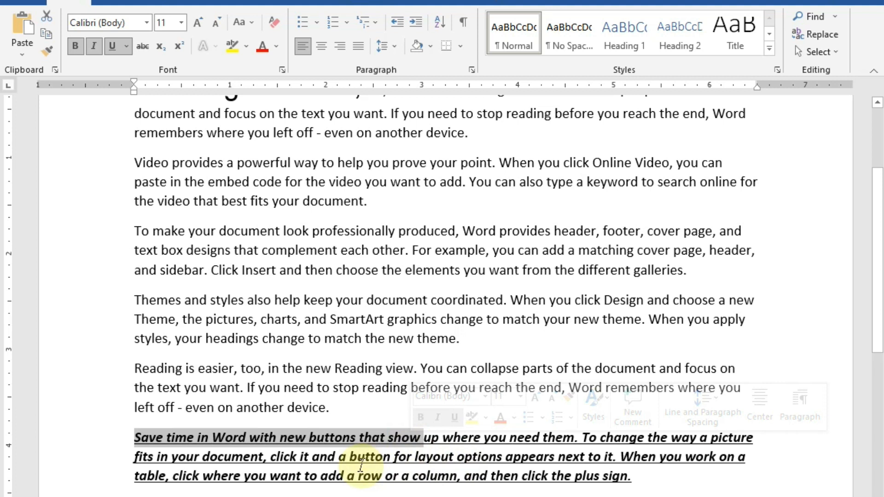
{"action": "left_click", "coordinate": [143, 46]}
{"action": "left_click", "coordinate": [167, 446]}
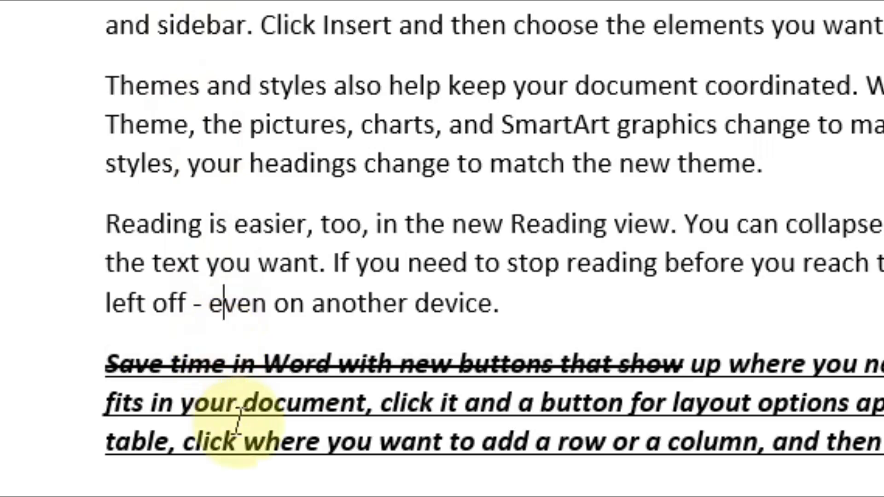
{"action": "left_click_drag", "start_coordinate": [108, 362], "coordinate": [671, 363]}
{"action": "left_click", "coordinate": [711, 405]}
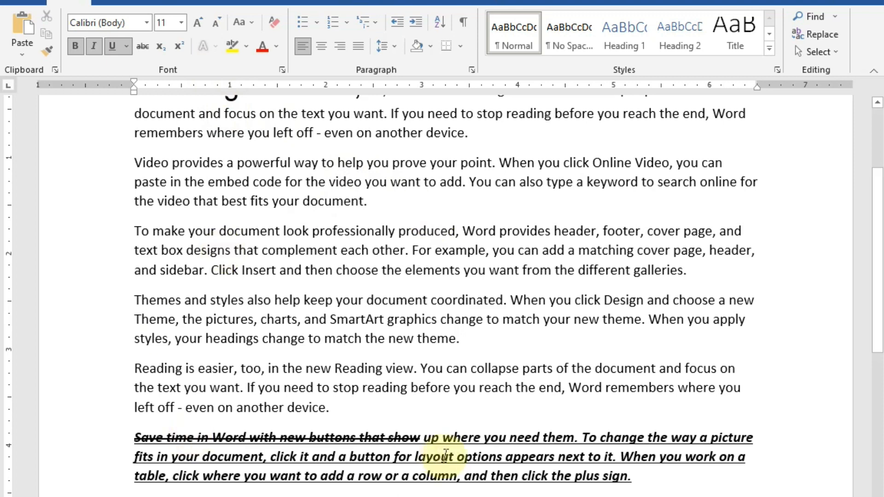
- Write "H2O" with a capital O on a new line below the "Save time in Word" paragraph
{"action": "scroll", "coordinate": [499, 442], "scroll_direction": "down", "scroll_amount": 3}
{"action": "scroll", "coordinate": [499, 387], "scroll_direction": "up", "scroll_amount": 2}
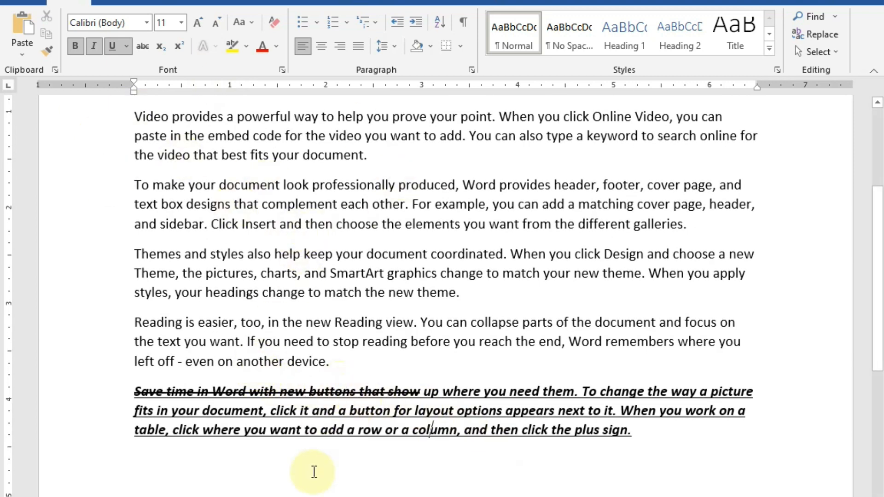
{"action": "left_click", "coordinate": [314, 472]}
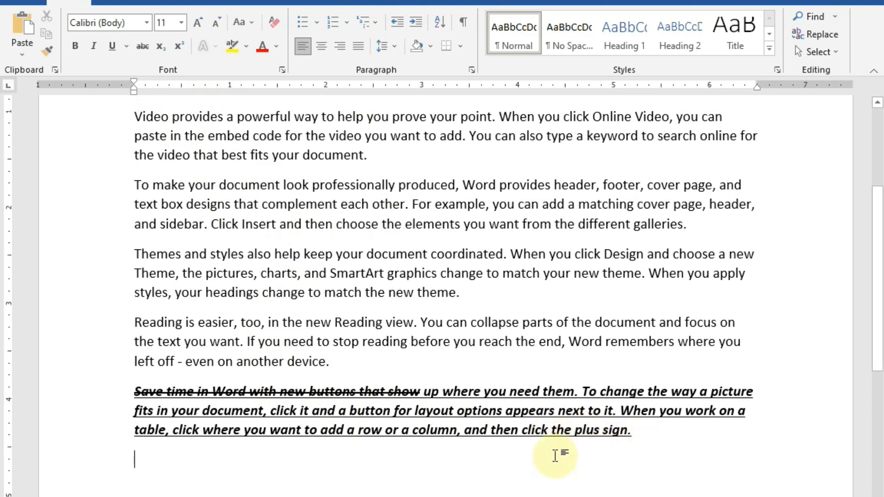
{"action": "type", "text": "H"}
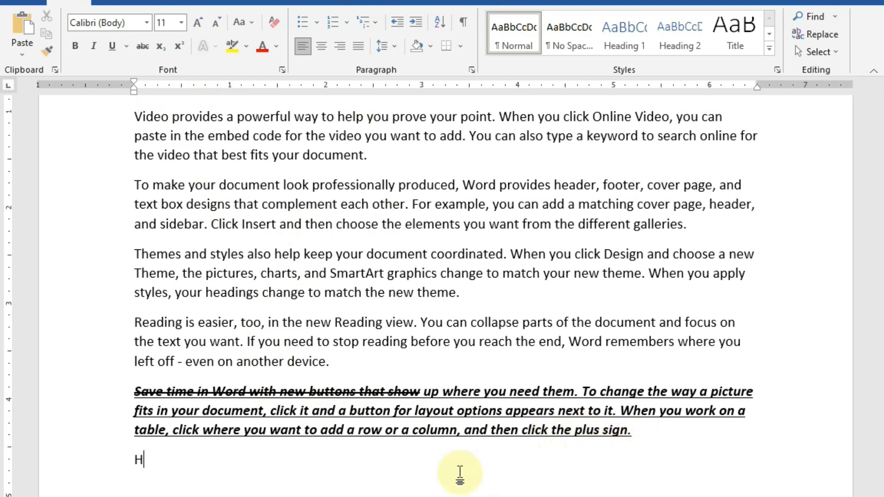
{"action": "type", "text": "2o"}
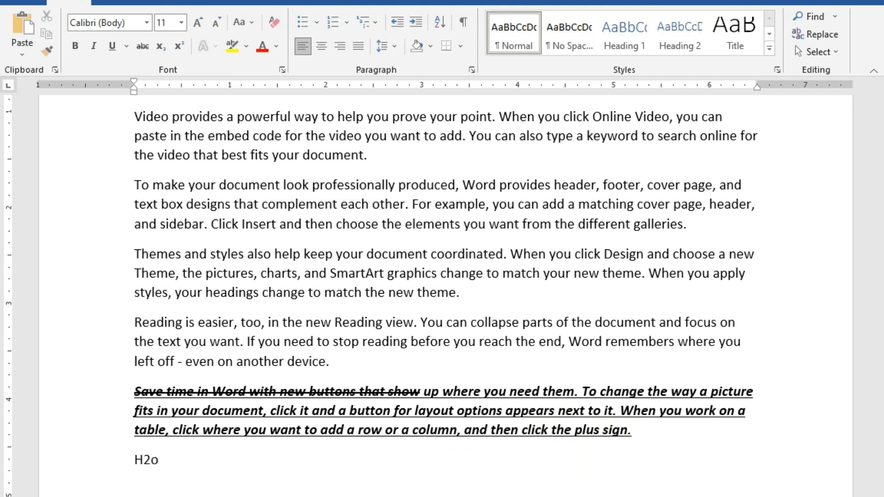
{"action": "key", "text": "BackSpace"}
{"action": "type", "text": "O"}
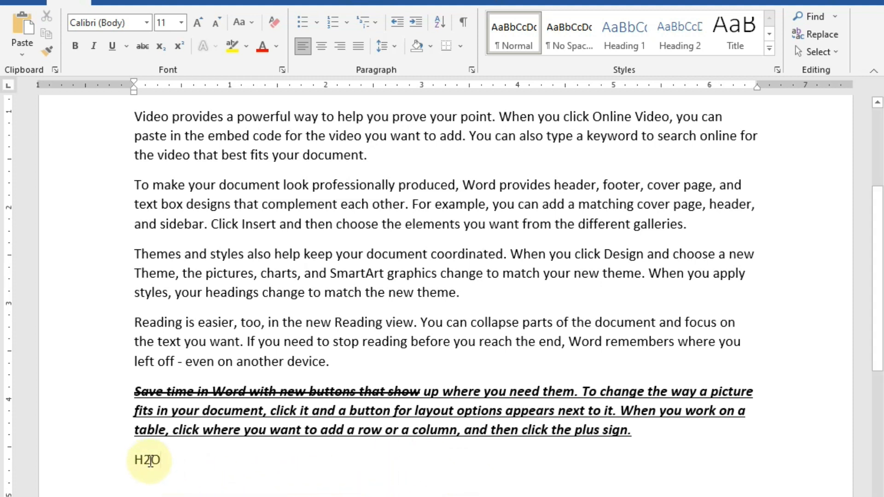
- Format the 2 in "H2O" as subscript
{"action": "left_click_drag", "start_coordinate": [146, 461], "coordinate": [148, 461]}
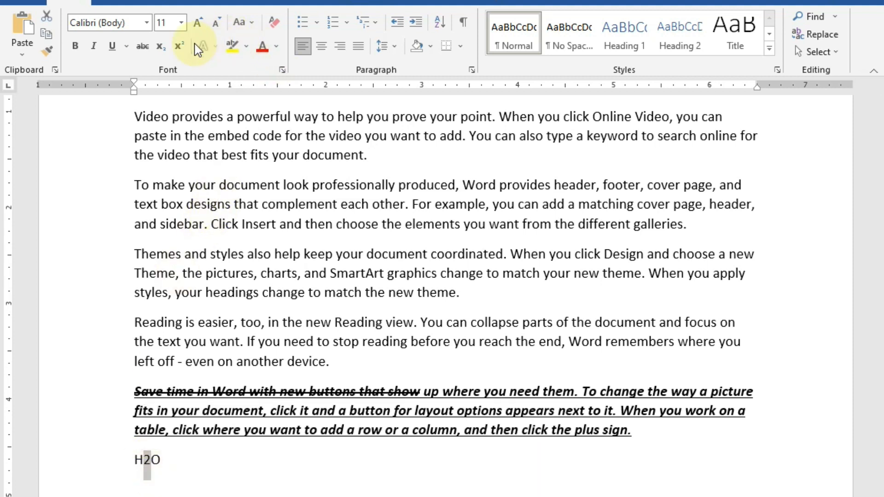
{"action": "left_click", "coordinate": [160, 46]}
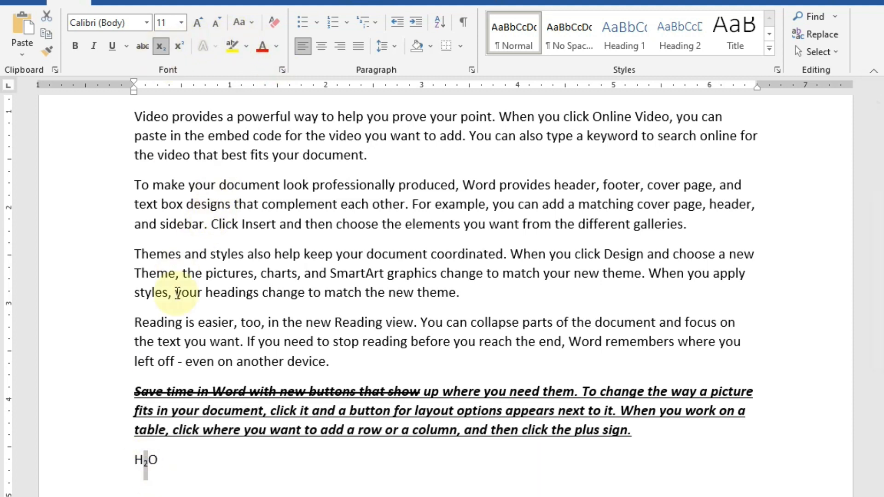
{"action": "left_click", "coordinate": [171, 460]}
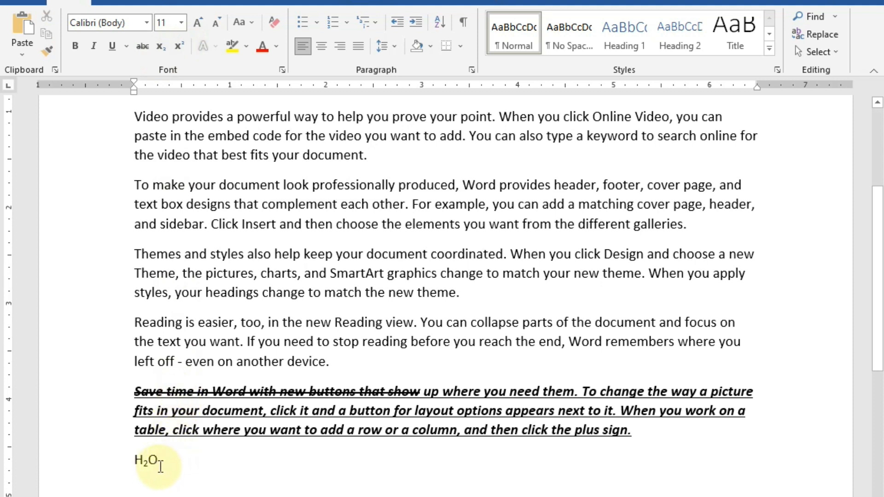
{"action": "left_click_drag", "start_coordinate": [160, 466], "coordinate": [136, 471]}
- Write "CO2" on a new line below the H2O formula
{"action": "left_click", "coordinate": [185, 474]}
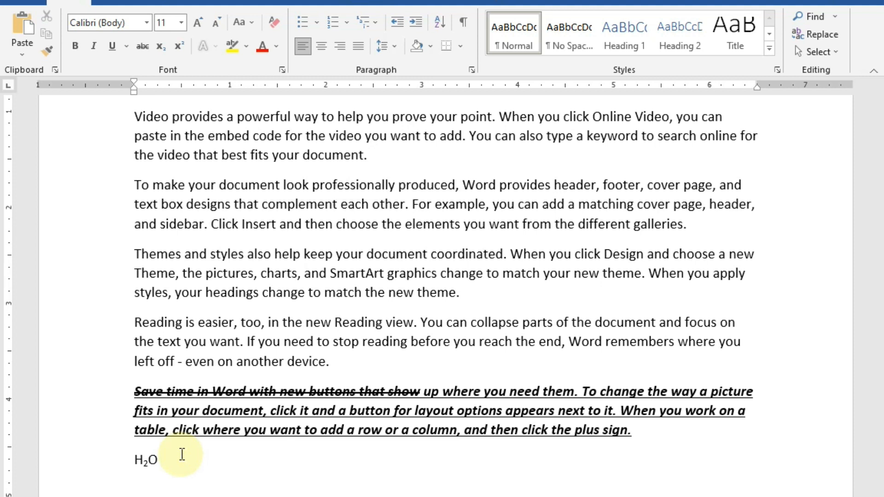
{"action": "type", "text": "CO"}
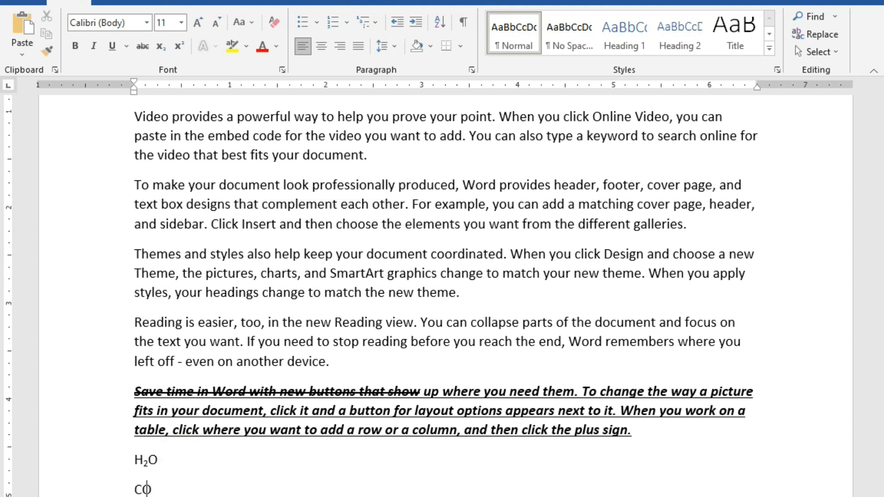
{"action": "type", "text": "2"}
- Format the 2 in "CO2" as superscript
{"action": "key", "text": "shift+Left"}
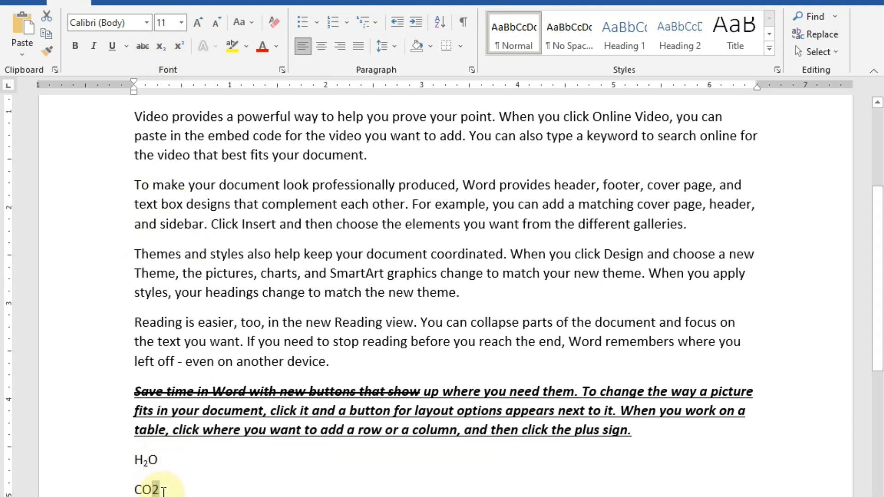
{"action": "left_click", "coordinate": [162, 491]}
{"action": "left_click_drag", "start_coordinate": [153, 491], "coordinate": [160, 491]}
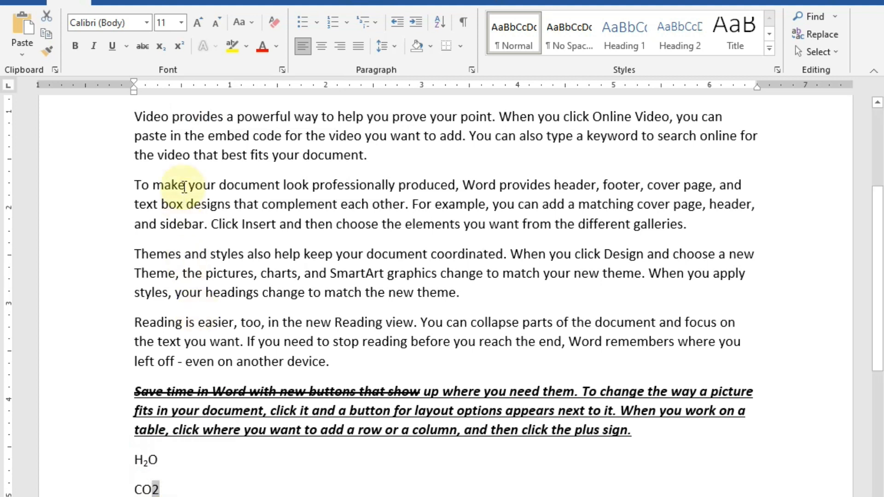
{"action": "left_click", "coordinate": [178, 46]}
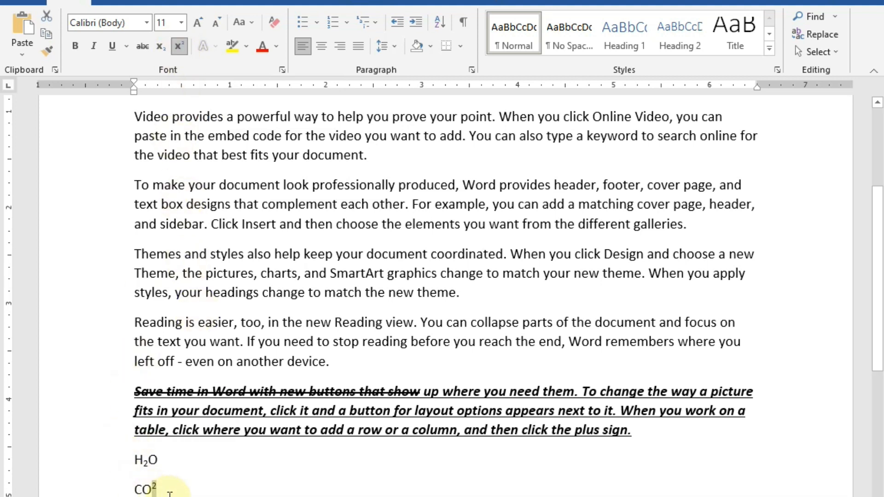
{"action": "left_click", "coordinate": [167, 489]}
{"action": "left_click_drag", "start_coordinate": [158, 489], "coordinate": [151, 489]}
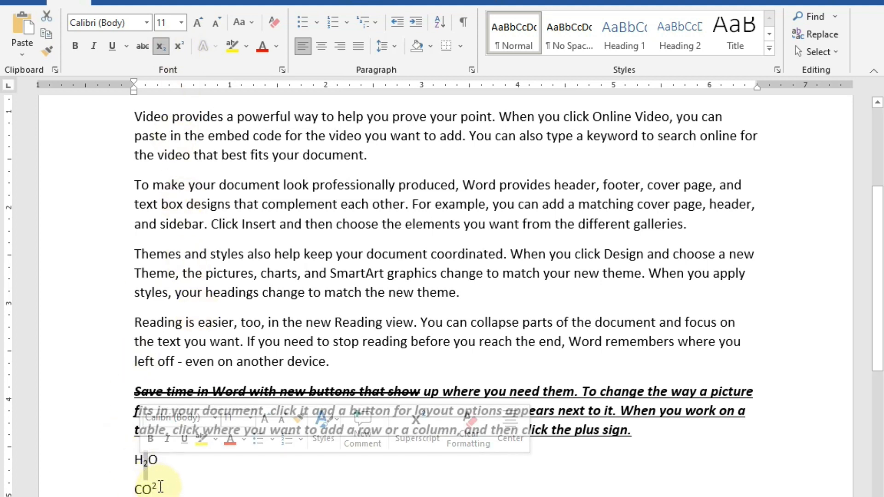
{"action": "left_click", "coordinate": [201, 486]}
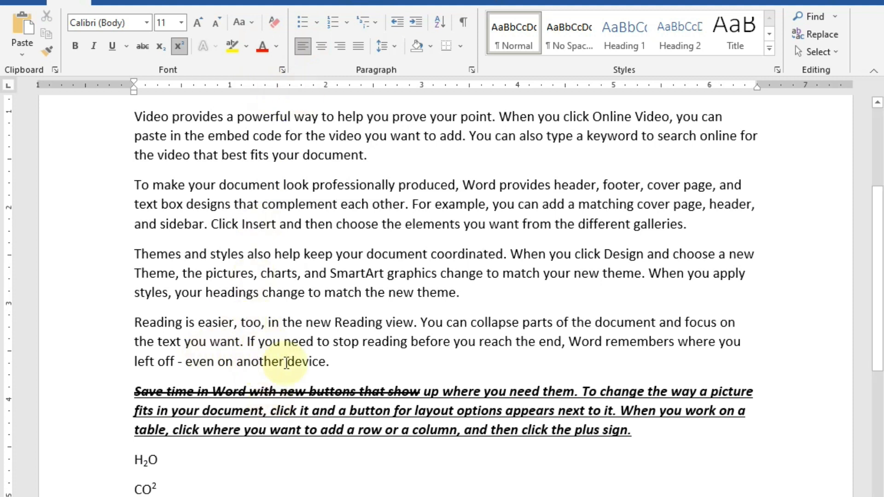
- Change the word "device" at the end of the "Reading is easier" paragraph to uppercase, then return it to lowercase
{"action": "left_click_drag", "start_coordinate": [291, 362], "coordinate": [326, 362]}
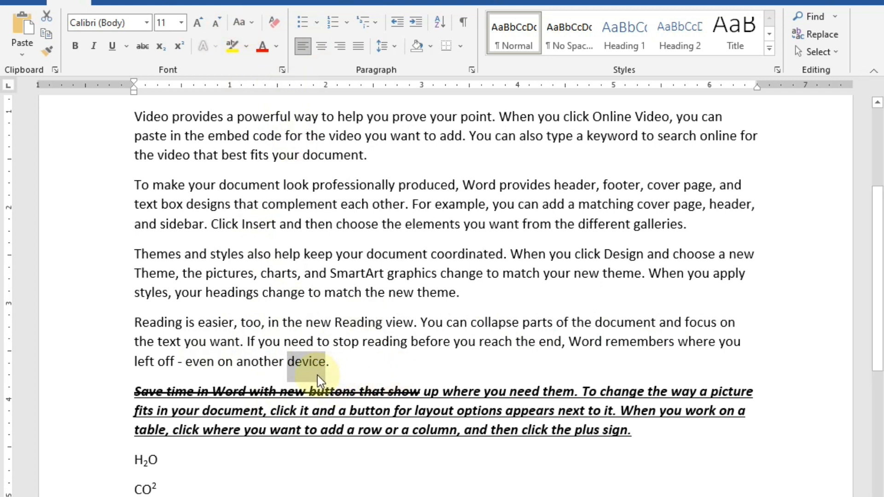
{"action": "left_click", "coordinate": [239, 22]}
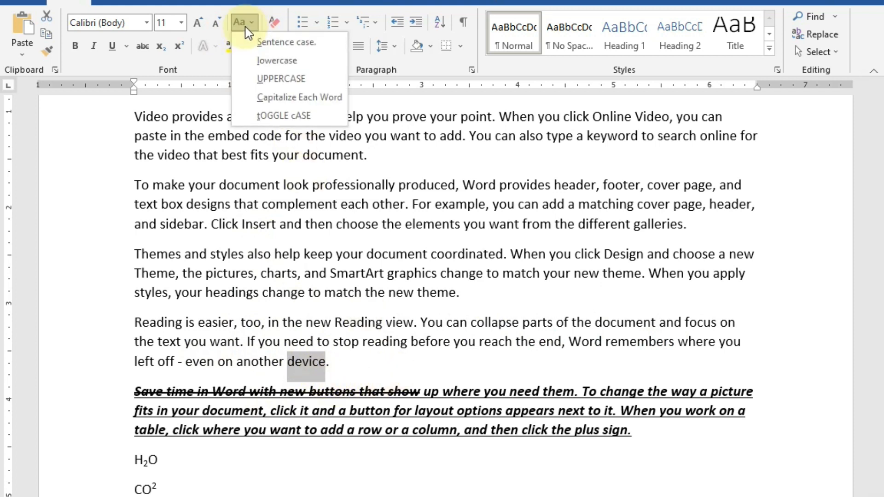
{"action": "left_click", "coordinate": [261, 79]}
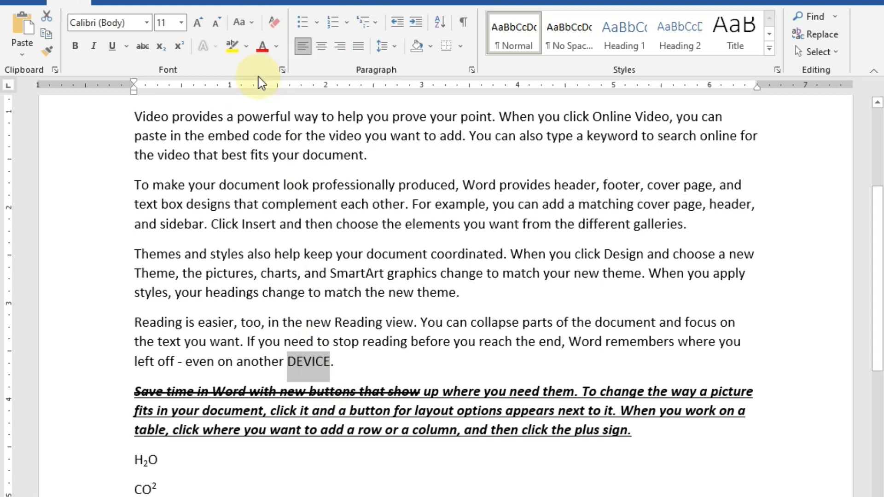
{"action": "left_click", "coordinate": [239, 22]}
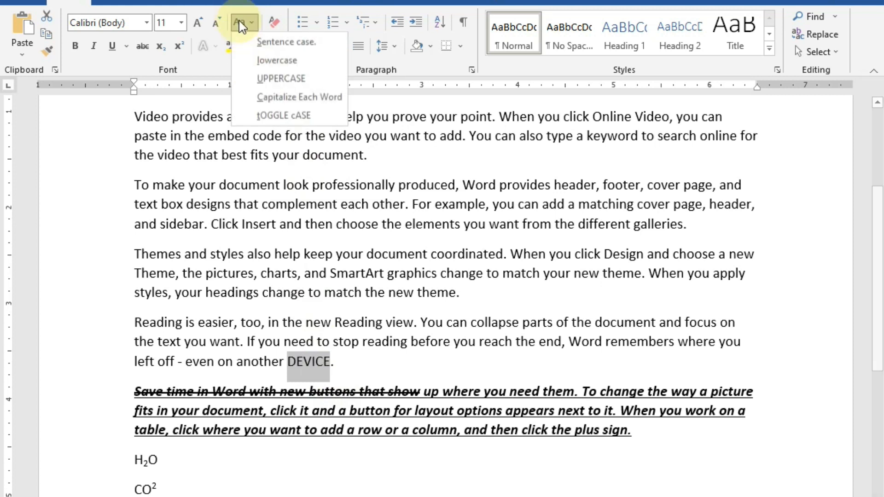
{"action": "left_click", "coordinate": [266, 64]}
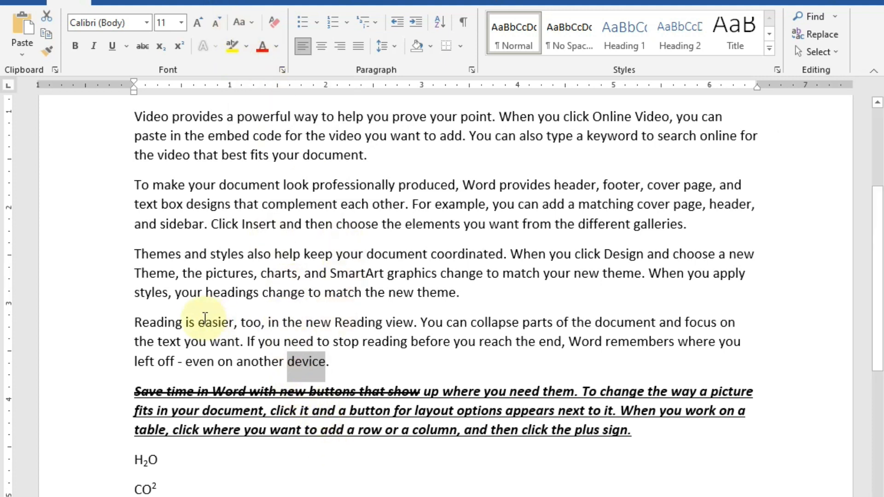
- Apply Capitalize Each Word to the first line of the "Reading is easier" paragraph
{"action": "left_click_drag", "start_coordinate": [135, 322], "coordinate": [738, 322]}
{"action": "left_click", "coordinate": [251, 26]}
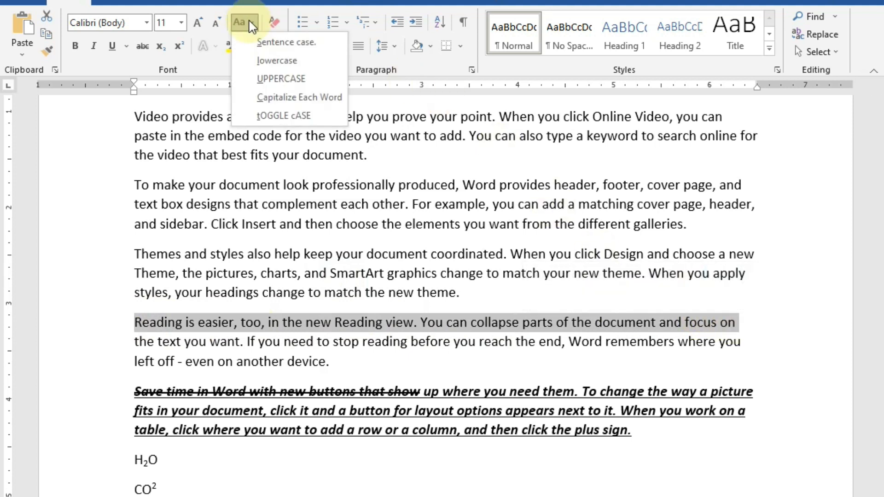
{"action": "left_click", "coordinate": [286, 97]}
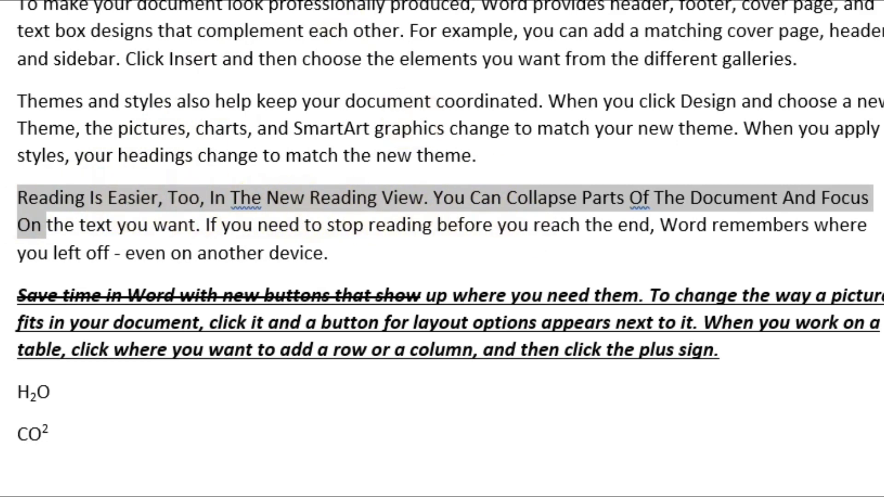
- Apply tOGGLE cASE to the capitalized text from "Reading Is Easier" through "Focus On"
{"action": "left_click", "coordinate": [242, 23]}
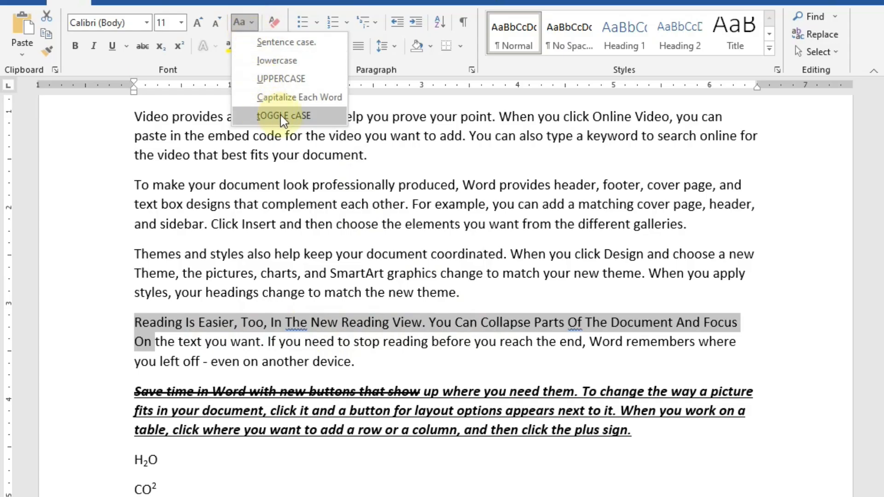
{"action": "left_click", "coordinate": [311, 127]}
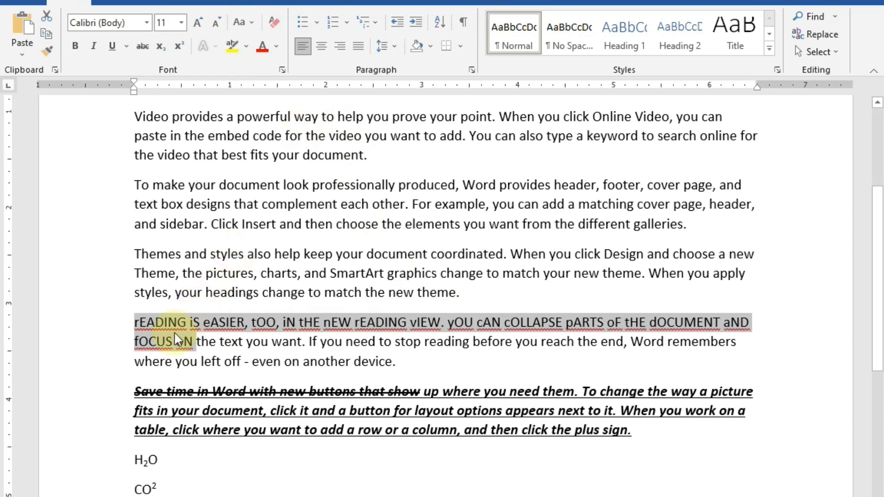
{"action": "left_click", "coordinate": [121, 326]}
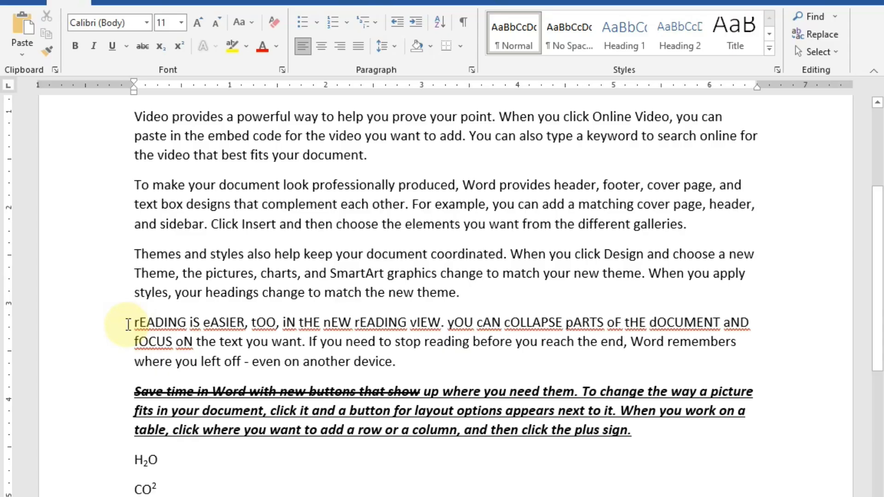
- Convert the toggled-case text at the start of the "reading is easier" paragraph to lowercase
{"action": "key", "text": "shift+Up"}
{"action": "key", "text": "shift+Home"}
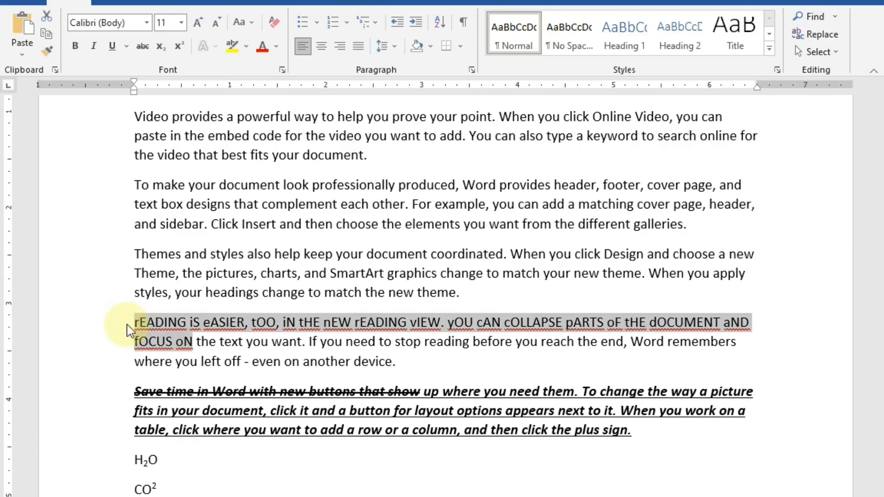
{"action": "left_click", "coordinate": [241, 24]}
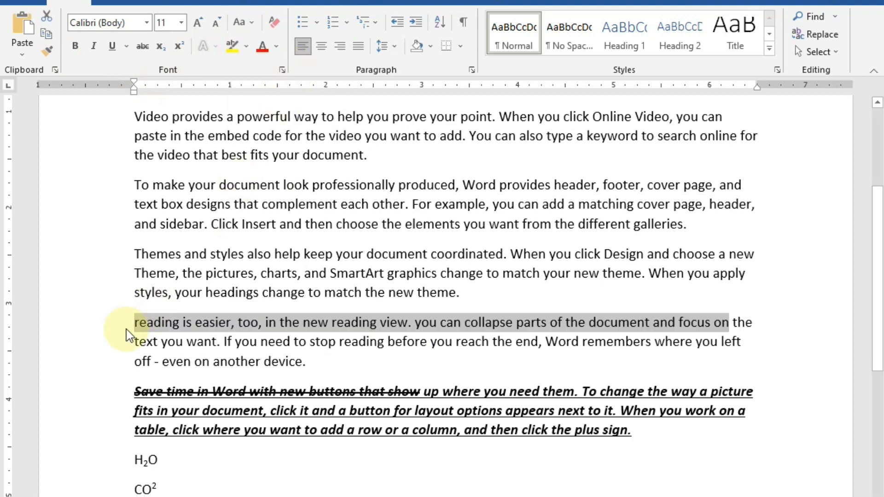
{"action": "left_click", "coordinate": [175, 342]}
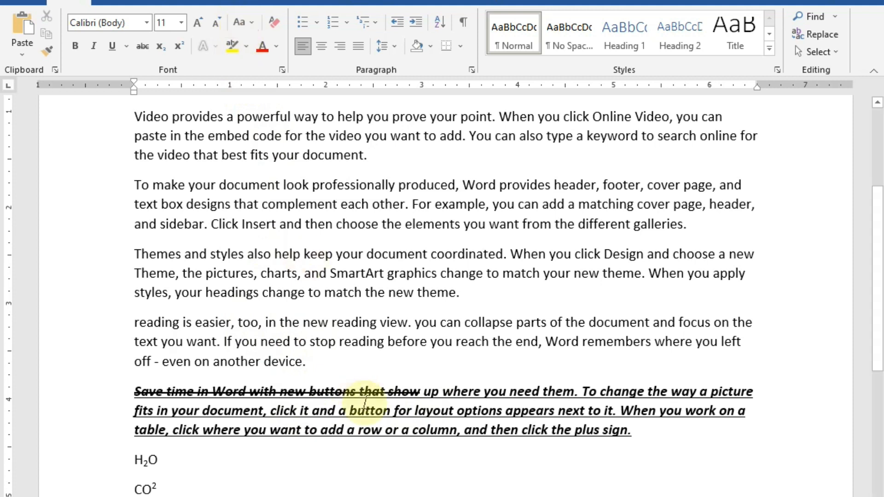
- Highlight the sentence "reading is easier, too, in the new reading view." in yellow
{"action": "left_click", "coordinate": [133, 323]}
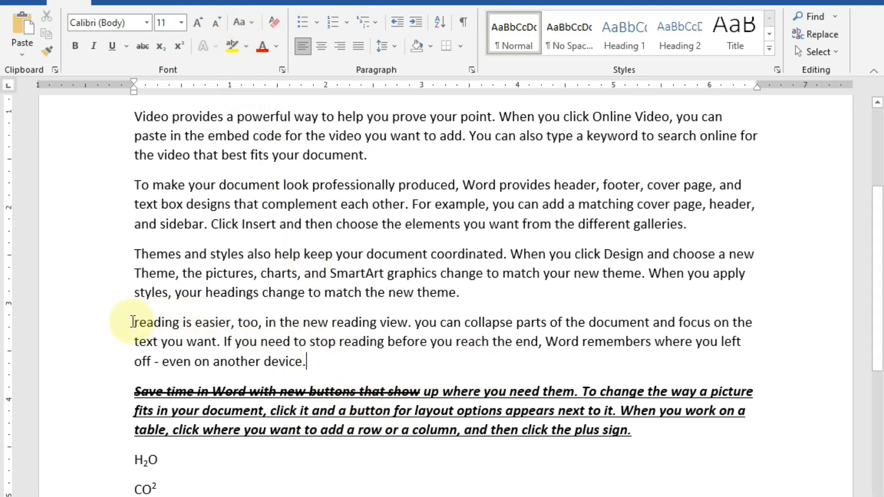
{"action": "left_click_drag", "start_coordinate": [144, 324], "coordinate": [414, 325]}
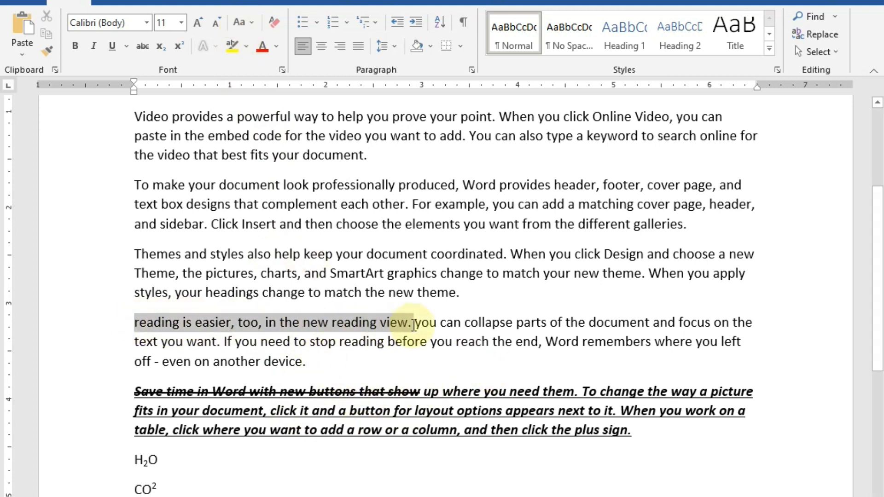
{"action": "left_click", "coordinate": [236, 48]}
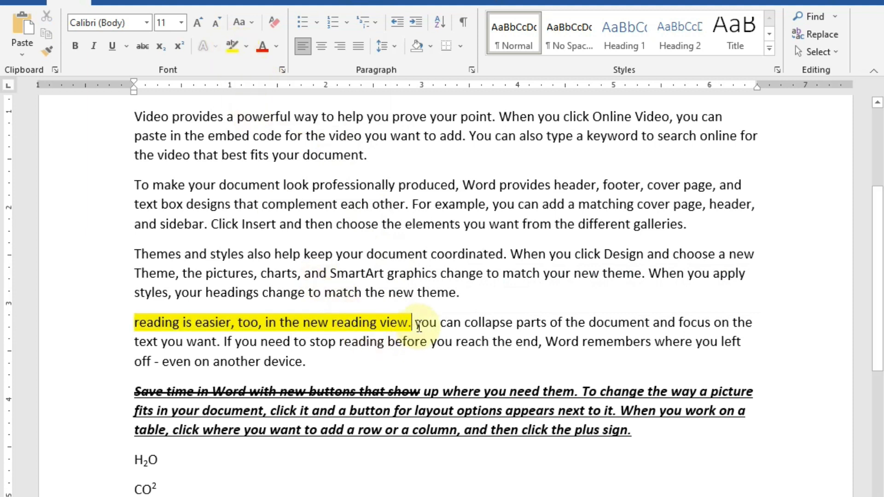
{"action": "left_click", "coordinate": [246, 45]}
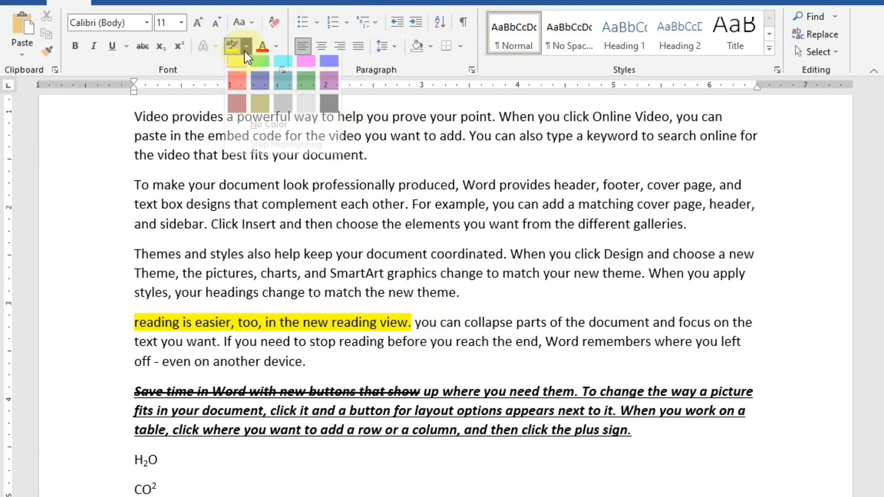
{"action": "left_click", "coordinate": [459, 338]}
- Color the words "reach the end" red in the "reading is easier" paragraph
{"action": "left_click_drag", "start_coordinate": [455, 341], "coordinate": [537, 342]}
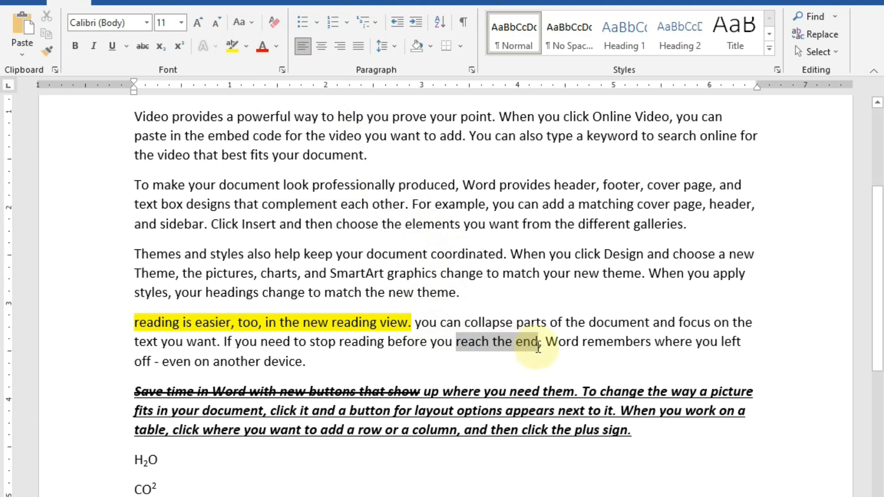
{"action": "left_click", "coordinate": [262, 46]}
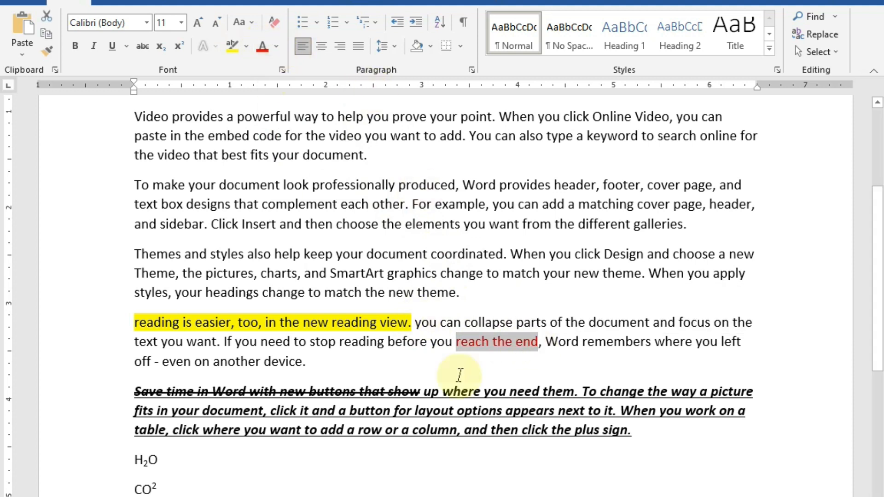
{"action": "left_click", "coordinate": [549, 425]}
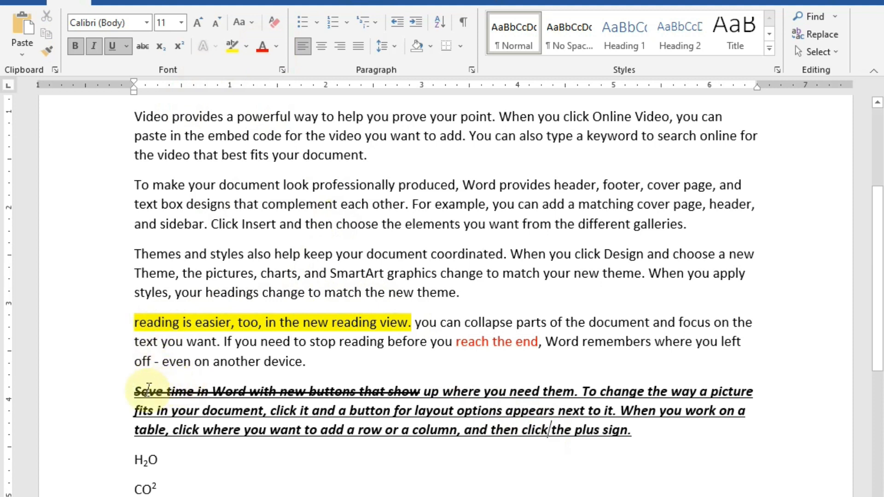
- Clear all formatting from the "Save time in Word" paragraph, and undo the clearing
{"action": "left_click_drag", "start_coordinate": [138, 389], "coordinate": [635, 430]}
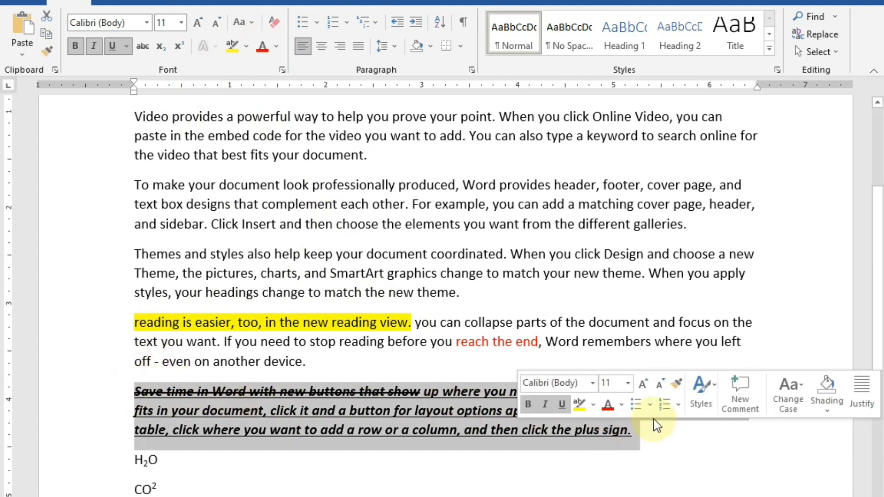
{"action": "left_click", "coordinate": [275, 24]}
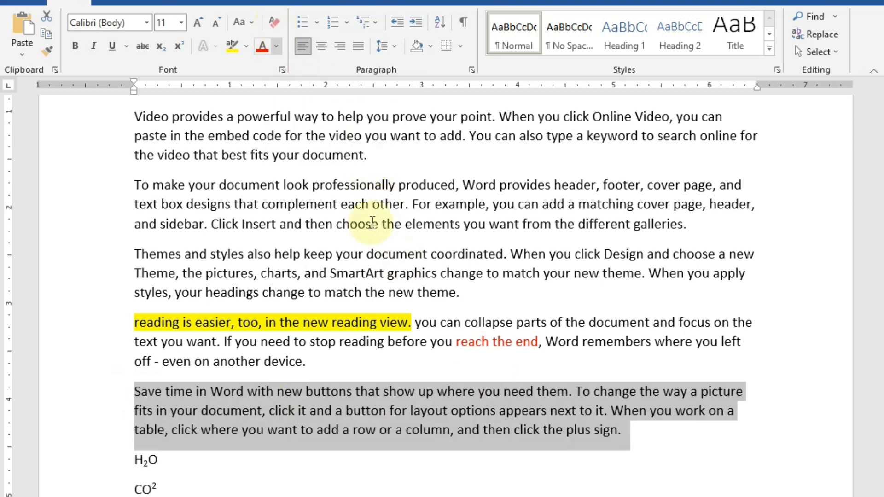
{"action": "left_click", "coordinate": [641, 457]}
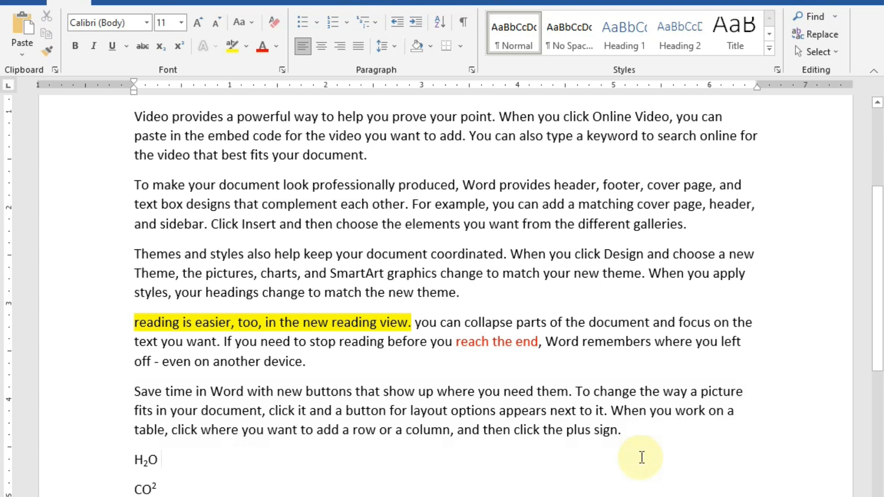
{"action": "key", "text": "ctrl+z"}
{"action": "left_click", "coordinate": [664, 443]}
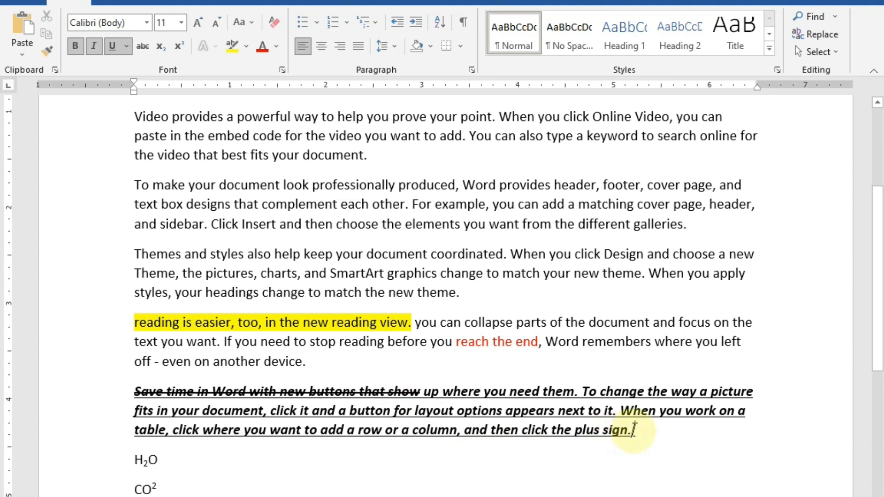
- Set the font of "click where you want to add a row or a column, and then click the plus sign." to Arial Narrow
{"action": "left_click_drag", "start_coordinate": [631, 430], "coordinate": [186, 433]}
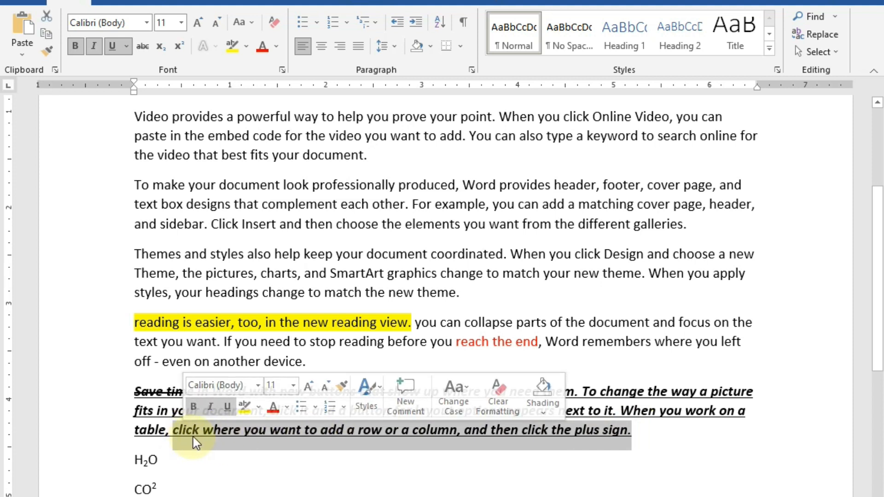
{"action": "left_click", "coordinate": [146, 23]}
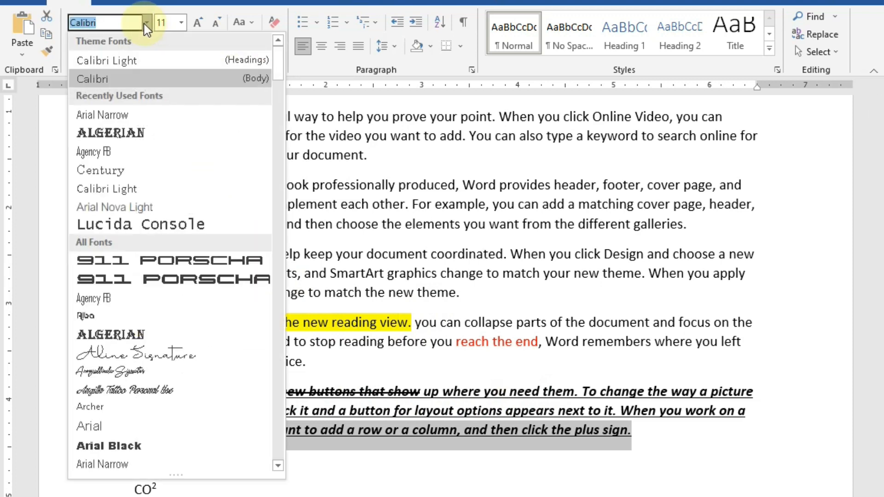
{"action": "left_click", "coordinate": [129, 117]}
{"action": "left_click", "coordinate": [336, 430]}
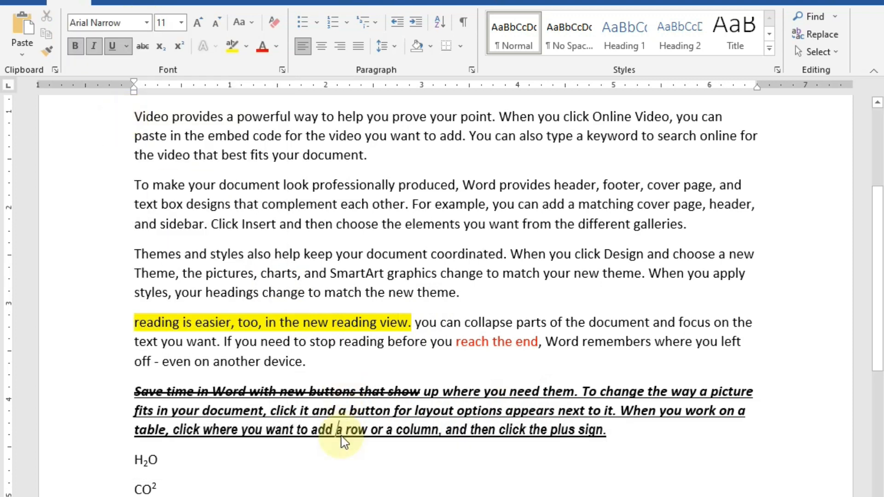
- Copy the formatting of the Arial Narrow clause onto the whole "Themes and styles" paragraph with Format Painter
{"action": "left_click_drag", "start_coordinate": [611, 430], "coordinate": [181, 431]}
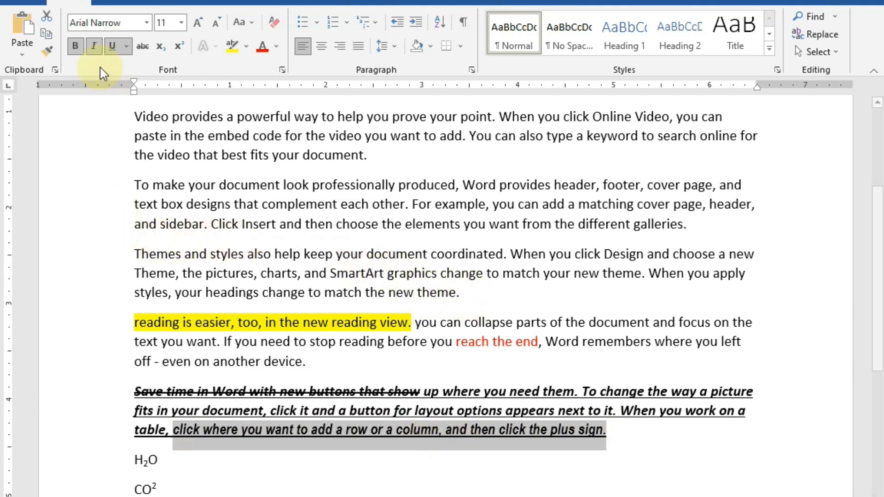
{"action": "left_click", "coordinate": [47, 53]}
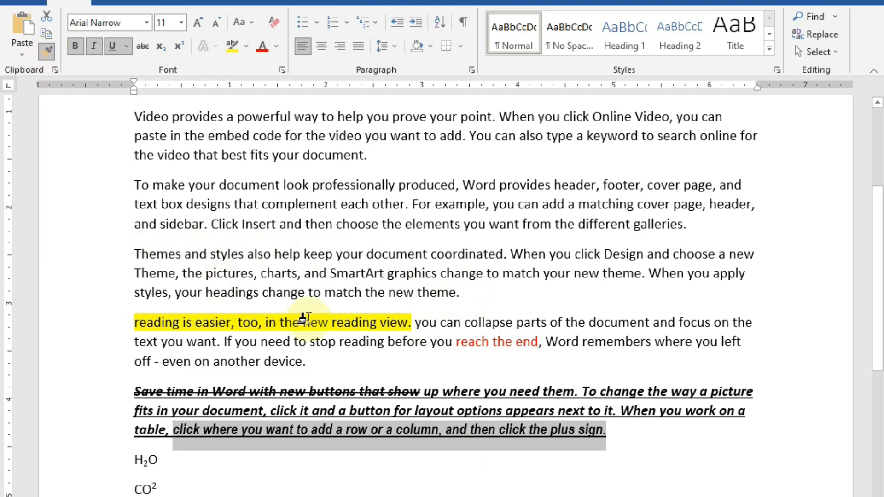
{"action": "mouse_move", "coordinate": [459, 292]}
{"action": "left_mouse_down"}
{"action": "mouse_move", "coordinate": [265, 256]}
{"action": "mouse_move", "coordinate": [140, 254]}
{"action": "left_mouse_up"}
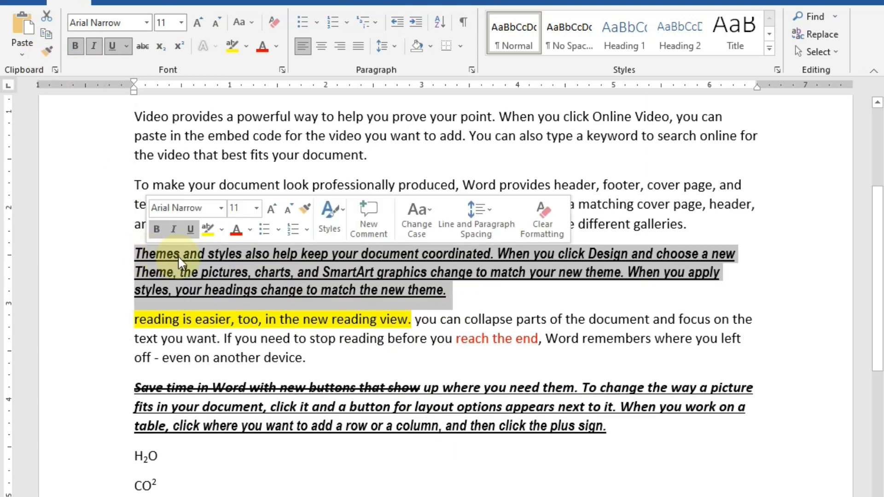
{"action": "left_click", "coordinate": [228, 266]}
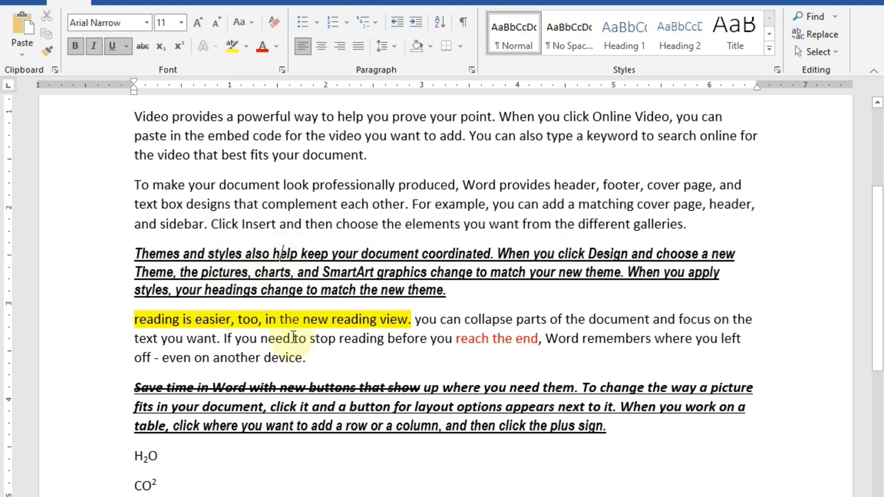
{"action": "left_click", "coordinate": [171, 427]}
{"action": "left_click_drag", "start_coordinate": [188, 427], "coordinate": [597, 439]}
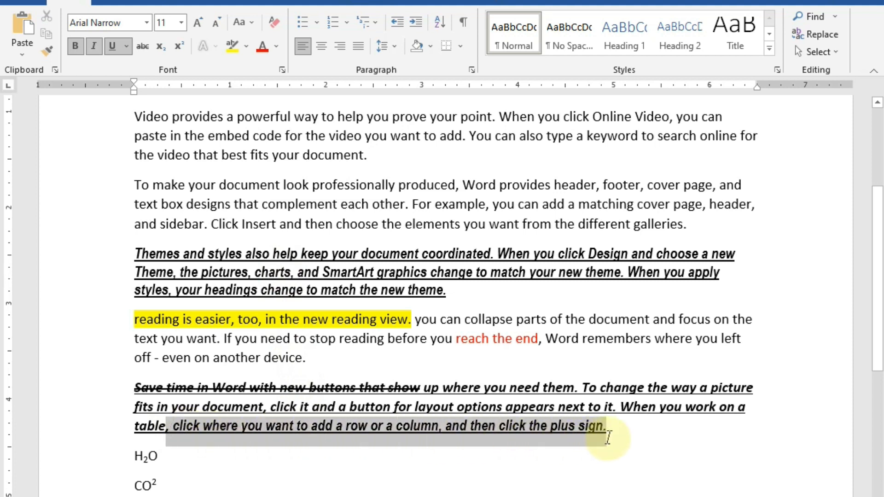
{"action": "left_click", "coordinate": [548, 427]}
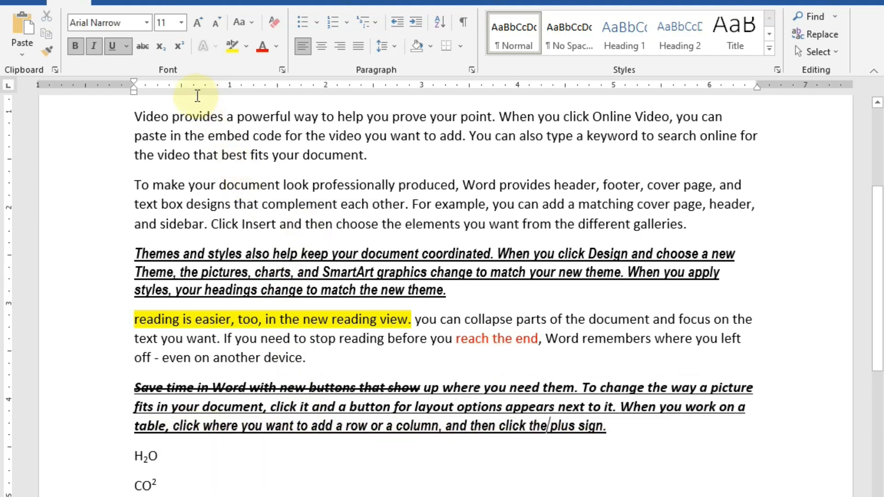